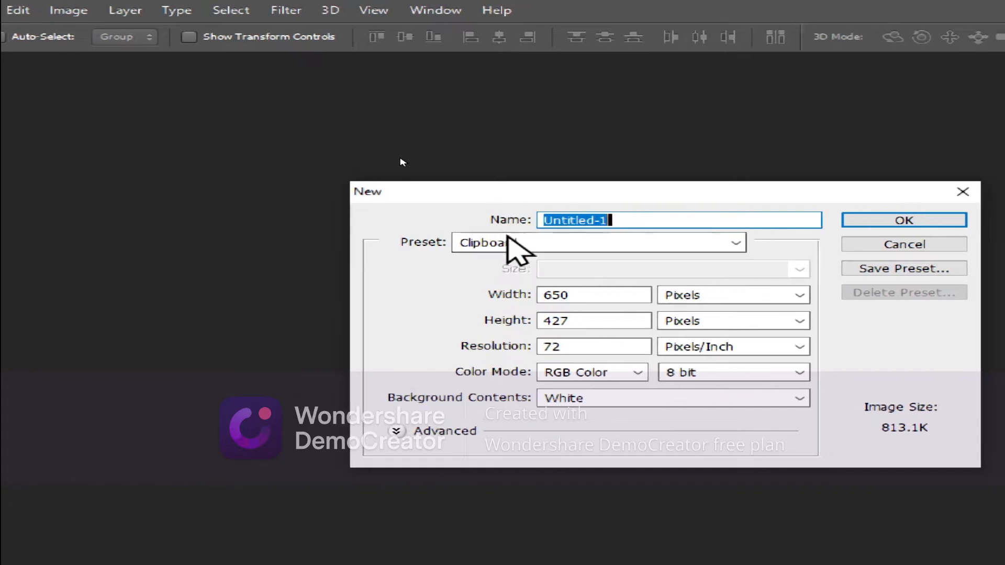
Create a new document with the International Paper preset at A4 size and a resolution of 72 pixels/inch.
left_click(524, 242)
left_click(544, 318)
double_click(489, 300)
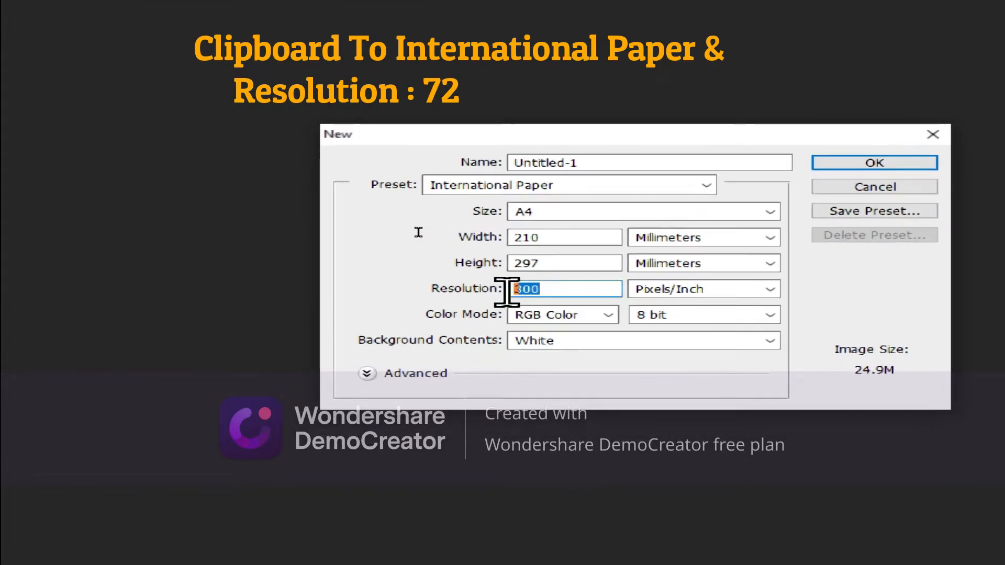
key("BackSpace")
type("72")
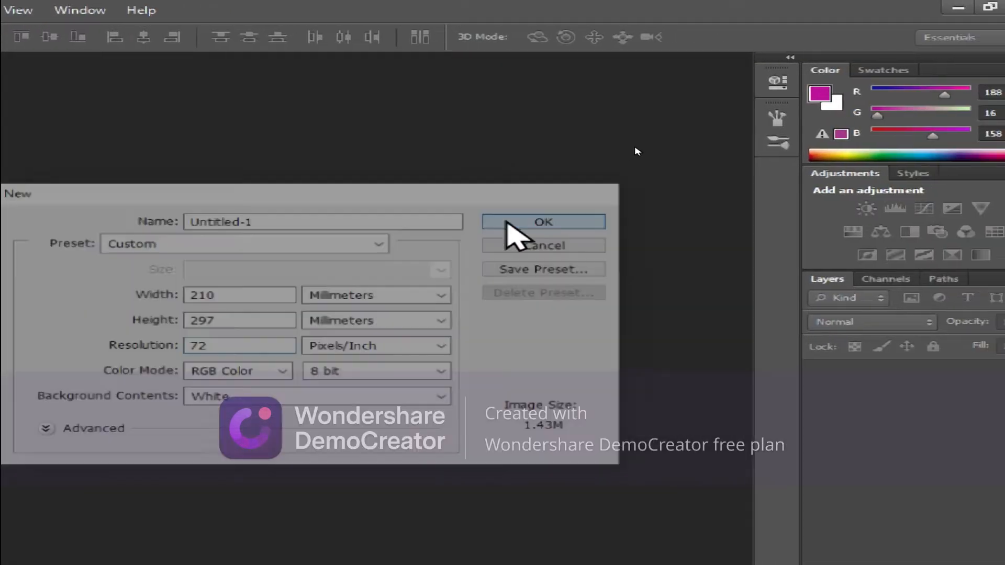
left_click(576, 220)
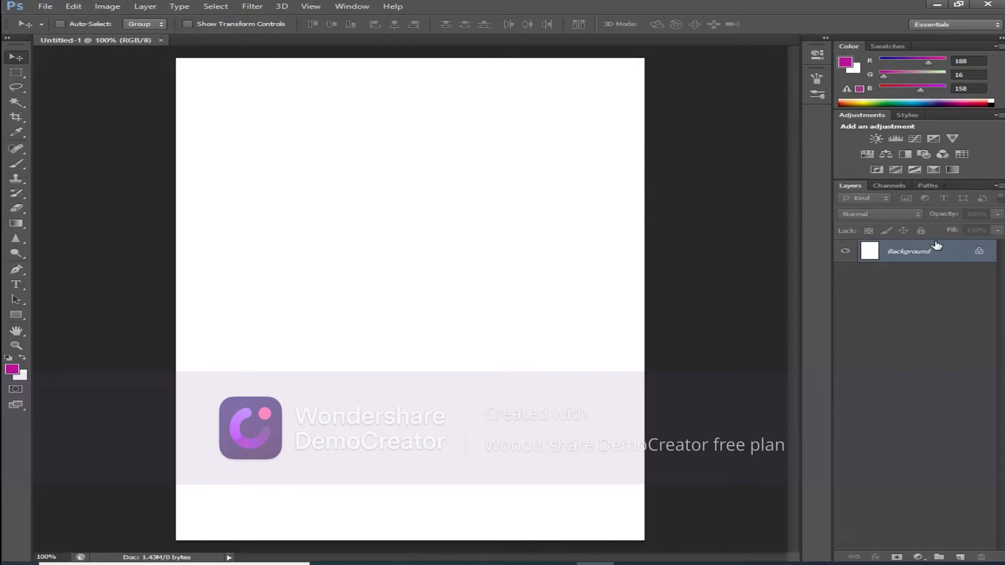
Convert the locked background into a regular layer and rotate the canvas 90° CCW.
double_click(937, 260)
left_click(635, 184)
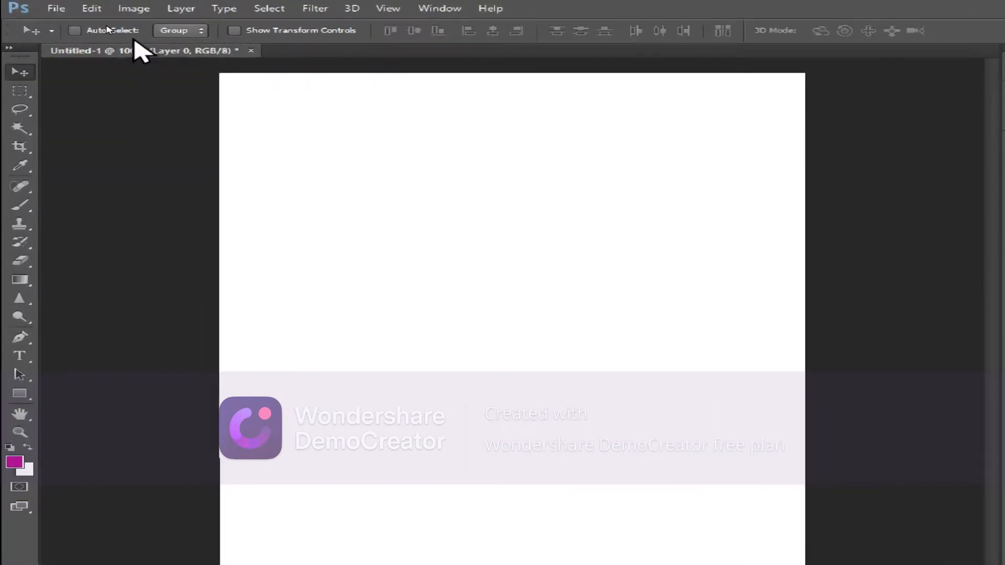
left_click(134, 9)
mouse_move(191, 139)
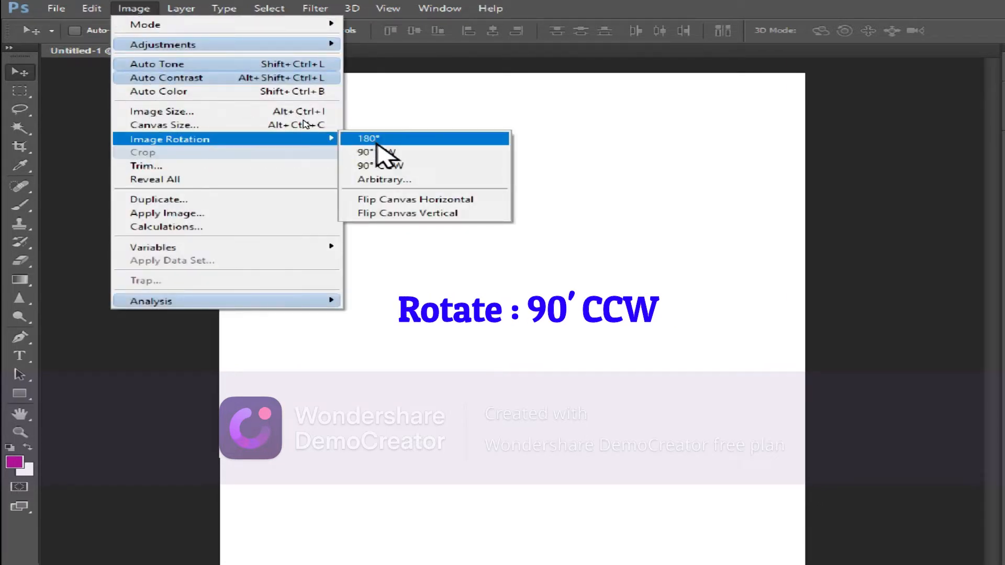
left_click(382, 164)
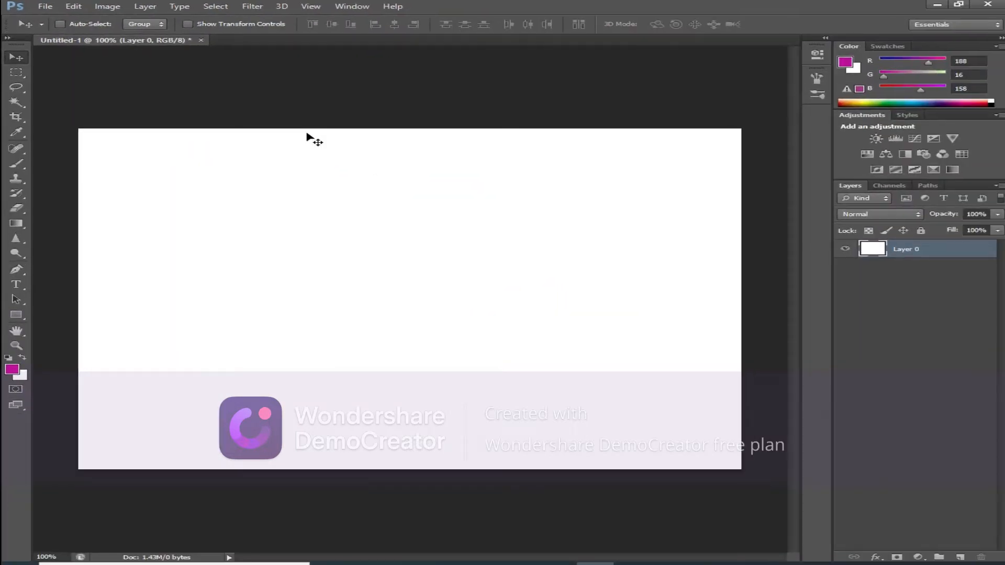
Paste the copied lake landscape image and scale it with Free Transform to fill the whole canvas.
left_click(73, 7)
left_click(104, 101)
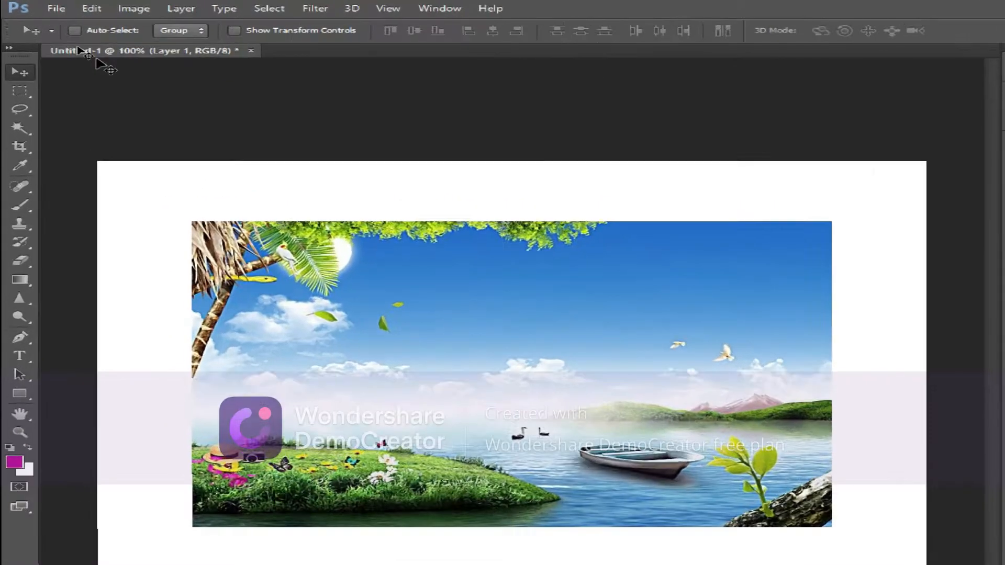
left_click(90, 8)
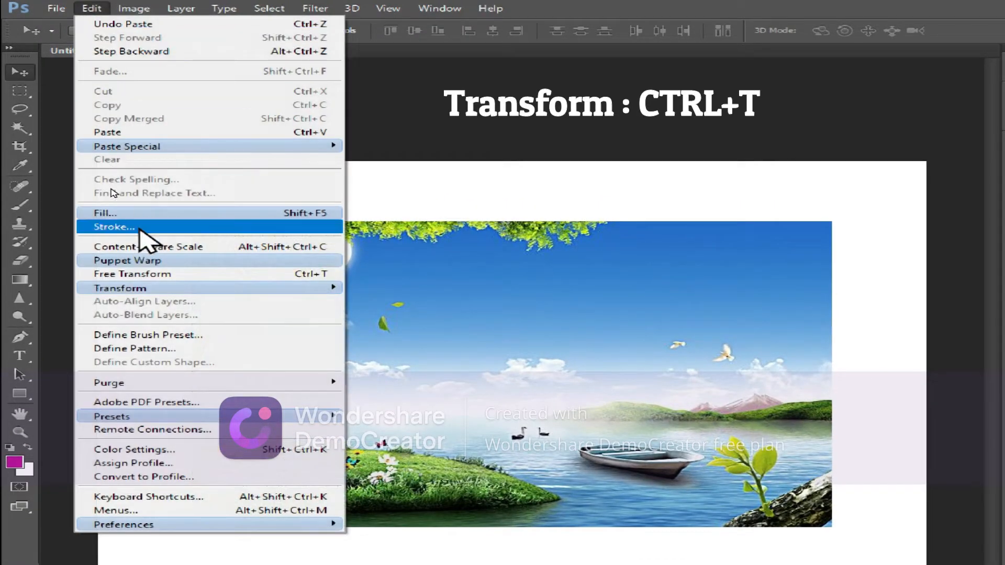
left_click(139, 274)
left_click_drag(191, 222, 97, 162)
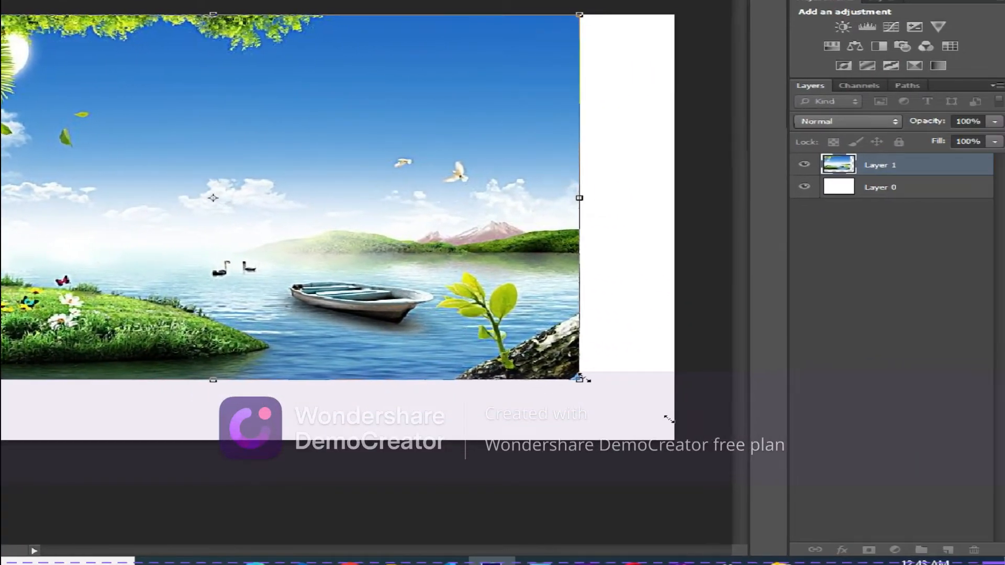
left_click_drag(830, 435, 913, 483)
left_click_drag(664, 427, 677, 441)
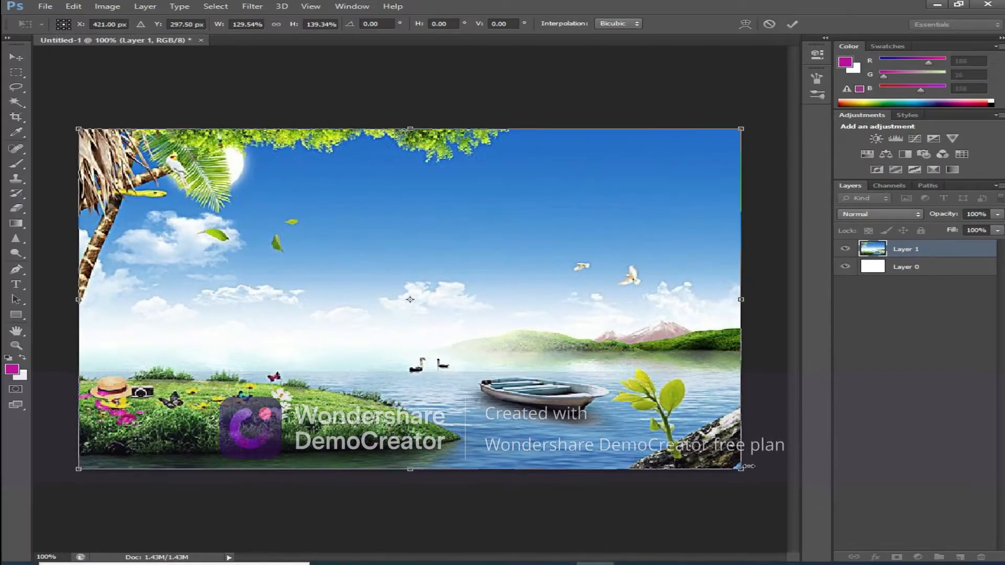
key("Return")
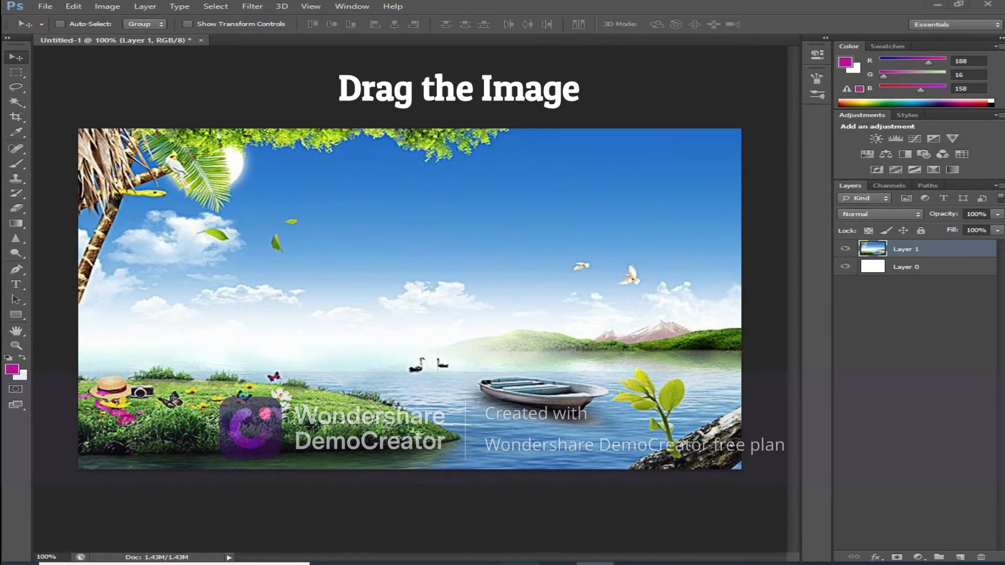
Place the portrait photo of the woman in the document and stretch it over the left half of the canvas at full height.
left_click(520, 564)
left_click_drag(320, 141, 282, 380)
left_click_drag(341, 292, 383, 291)
left_click_drag(238, 461, 238, 469)
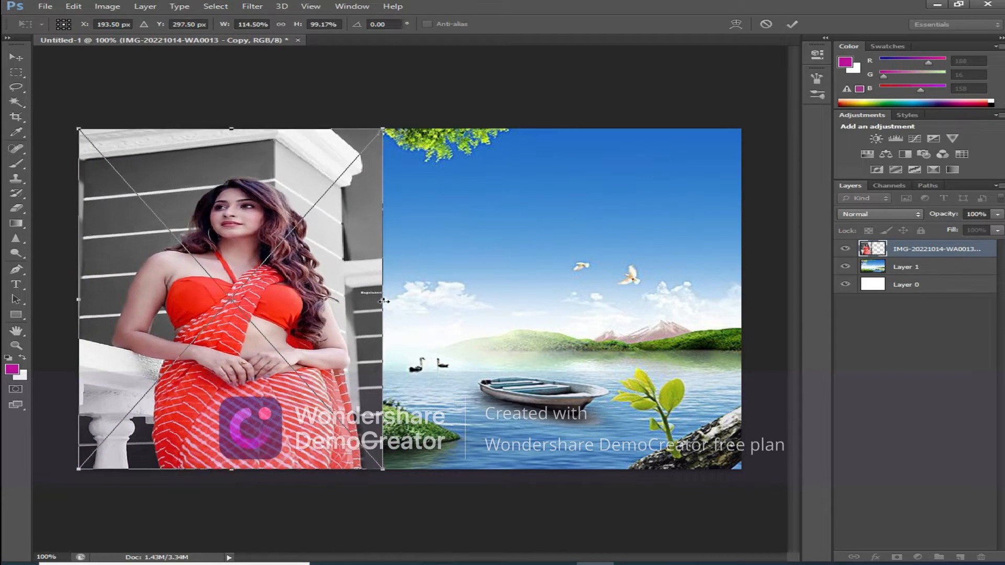
key("Return")
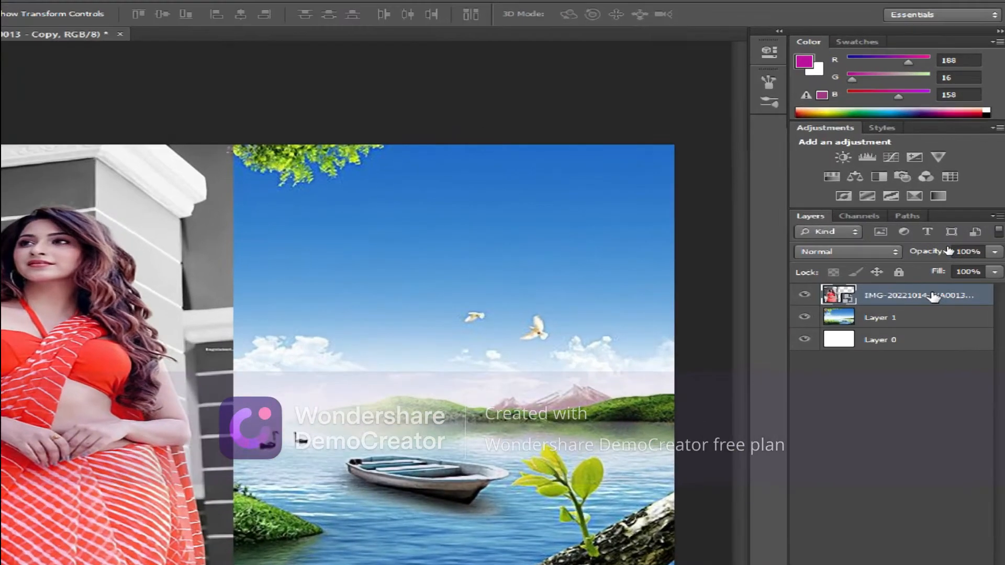
Duplicate the portrait layer and move the copy to the right half of the canvas.
right_click(949, 249)
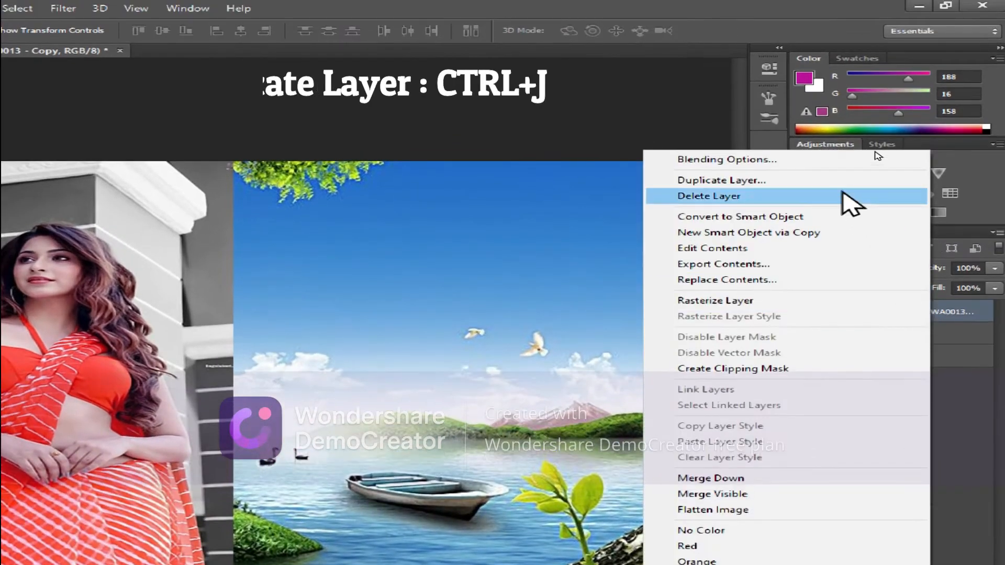
left_click(838, 180)
left_click(560, 222)
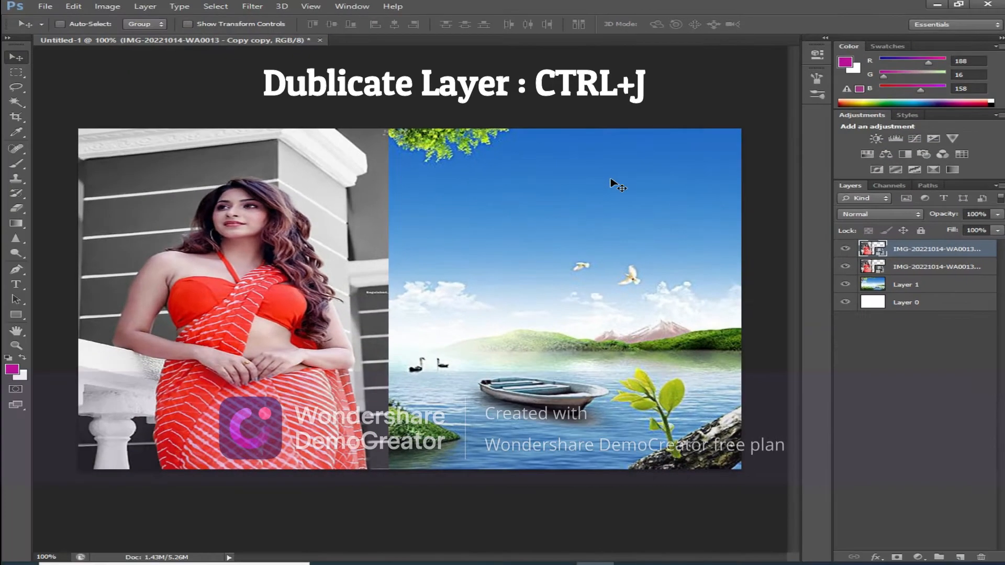
left_click_drag(333, 212, 649, 219)
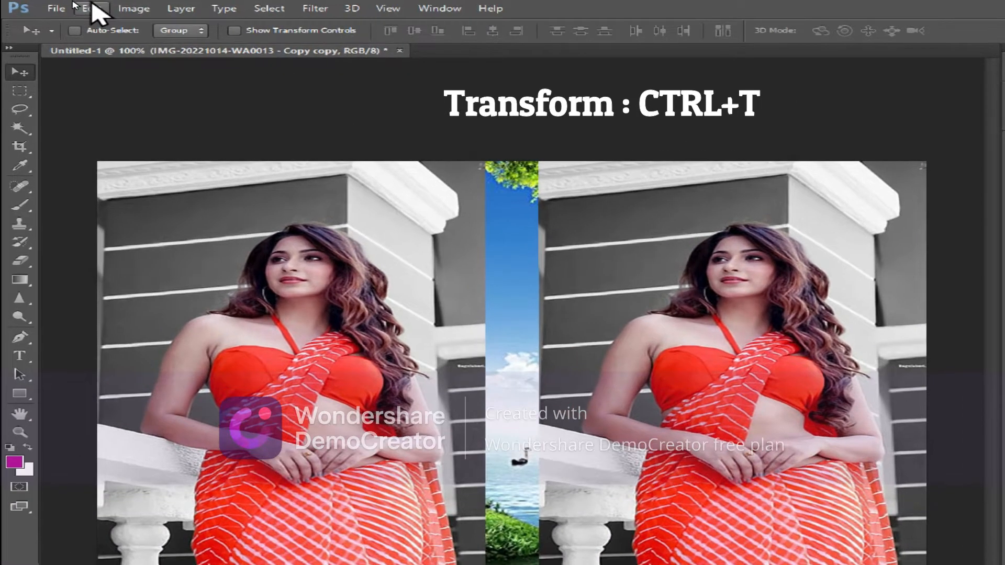
Widen both portrait photos with Free Transform toward the canvas centre, leaving only a narrow gap between them.
left_click(94, 9)
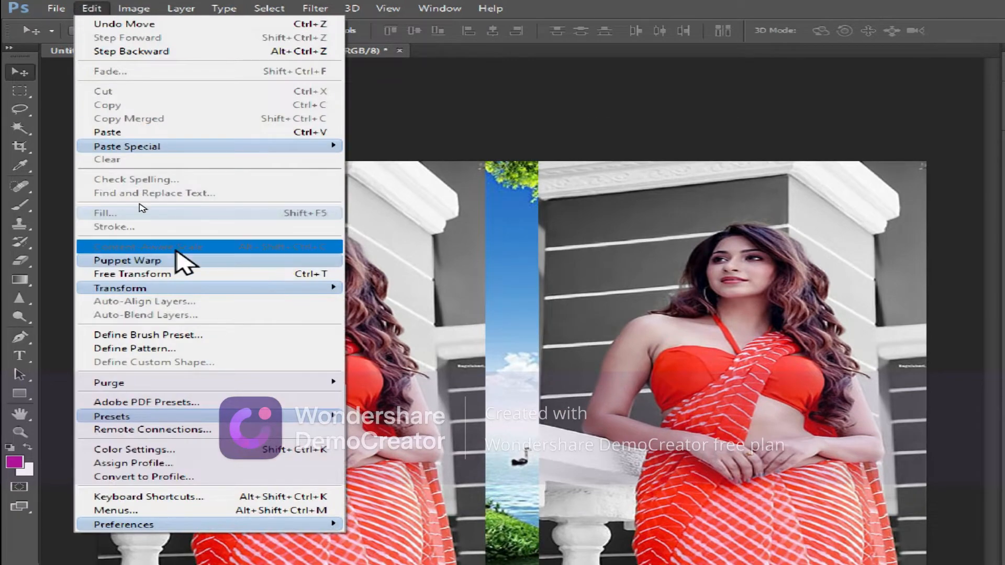
left_click(172, 274)
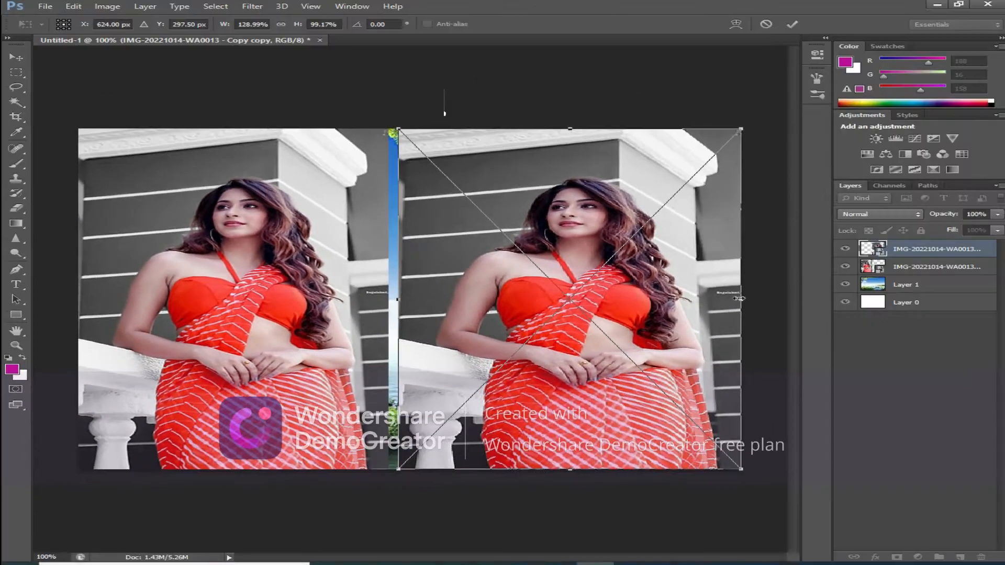
left_click_drag(496, 288, 515, 287)
key("Return")
left_click(482, 272)
key("ctrl+t")
left_click_drag(391, 302, 409, 302)
key("Return")
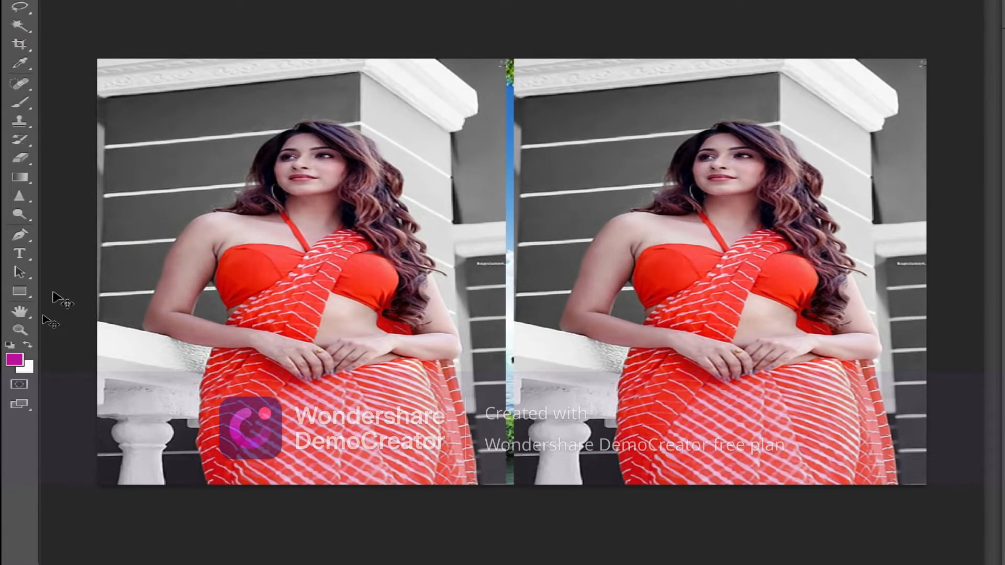
Draw a thin vertical rectangle shape over the gap between the two photos, spanning the full canvas height.
left_click(19, 291)
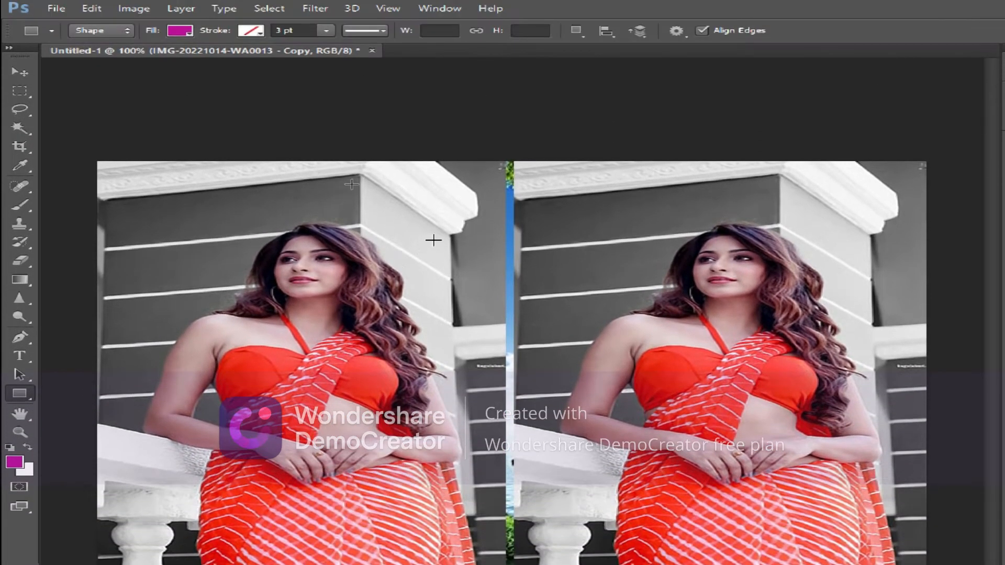
left_click_drag(501, 155, 504, 467)
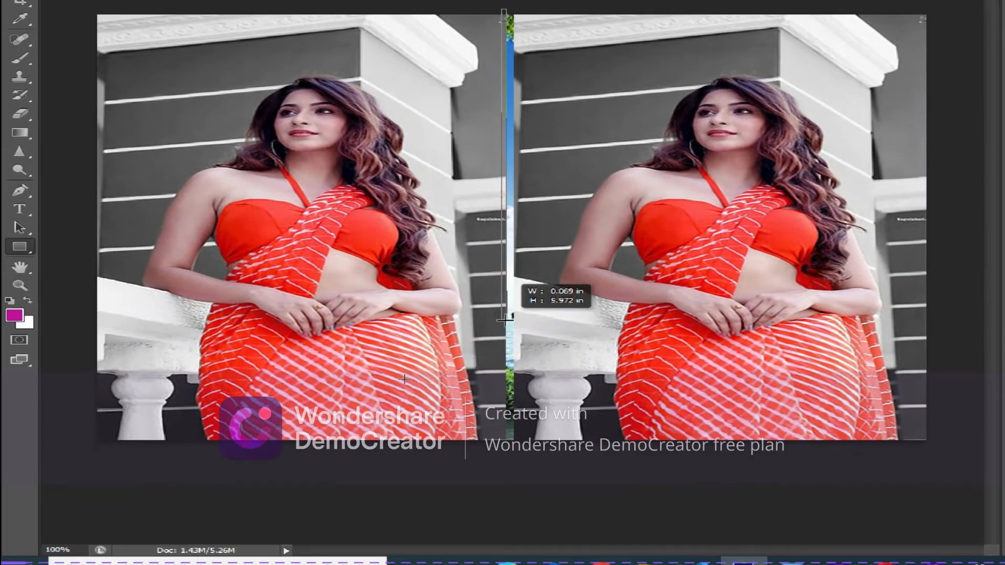
mouse_move(505, 320)
left_mouse_down()
mouse_move(518, 450)
mouse_move(504, 440)
left_mouse_up()
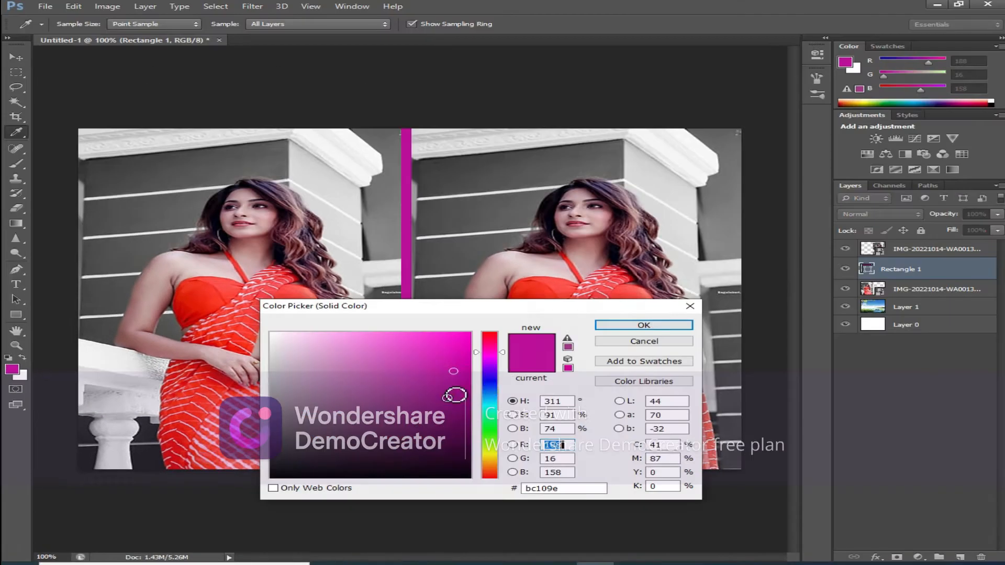
Change the fill colour of the divider rectangle to yellow.
left_click_drag(455, 396, 459, 448)
left_click_drag(493, 456, 493, 459)
mouse_move(457, 404)
left_mouse_down()
mouse_move(527, 307)
mouse_move(545, 310)
left_mouse_up()
left_click(640, 327)
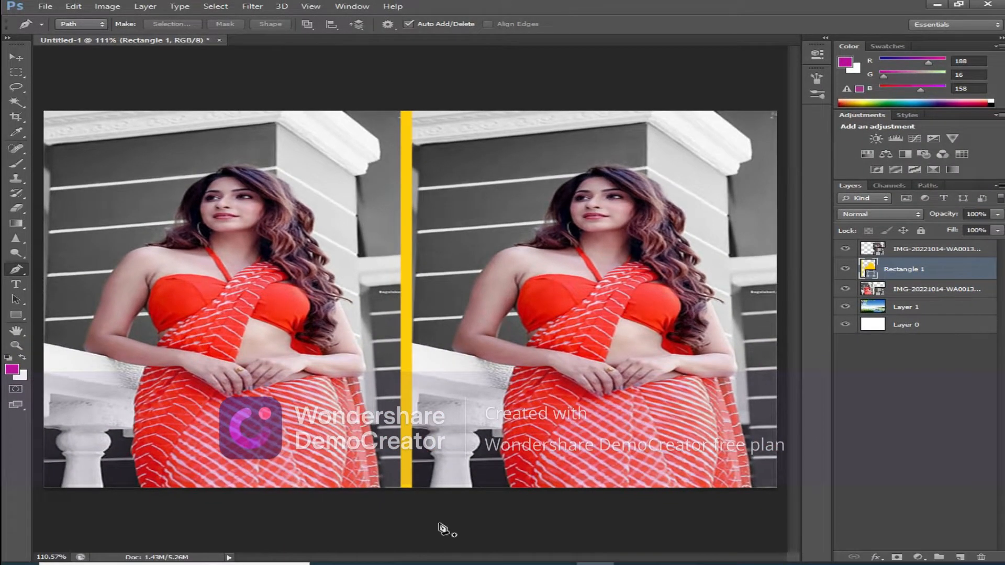
Start a Pen tool path at the bottom edge of the right-hand photo and trace the saree's left edge up to the forearm.
key("ctrl+plus")
scroll(576, 518, "down", 3)
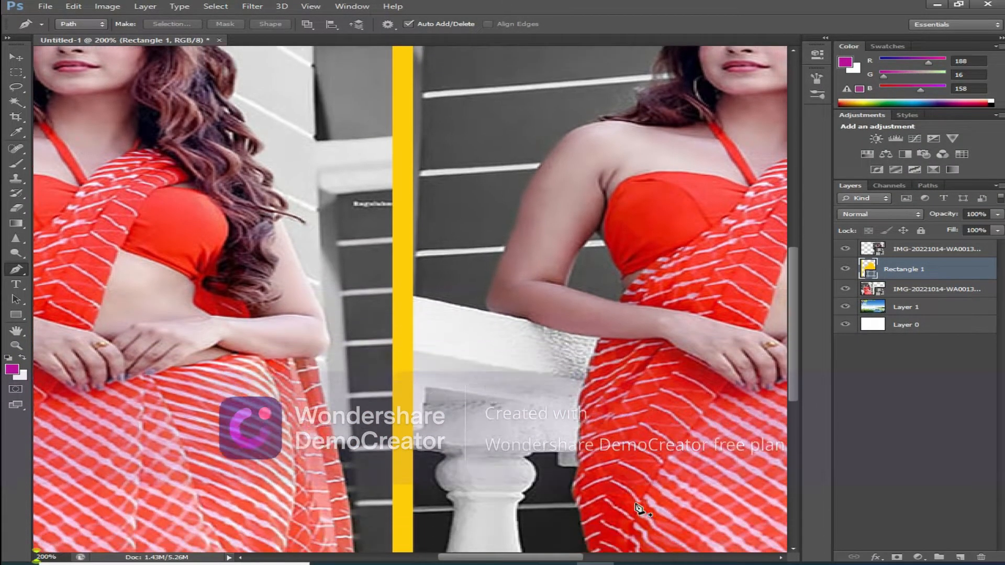
scroll(639, 509, "down", 1)
left_click_drag(558, 559, 579, 558)
scroll(577, 513, "down", 2)
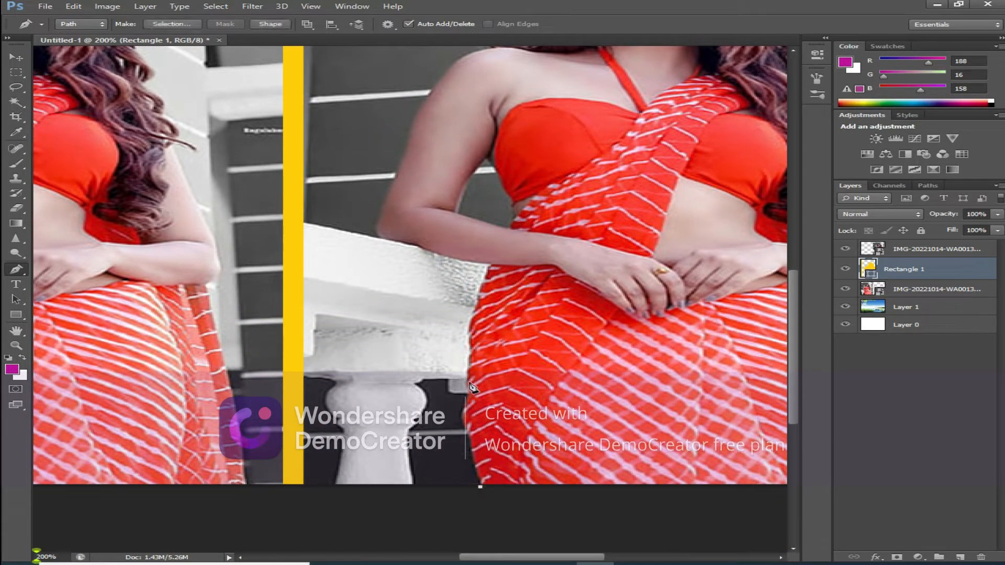
left_click(485, 279)
scroll(433, 267, "up", 2)
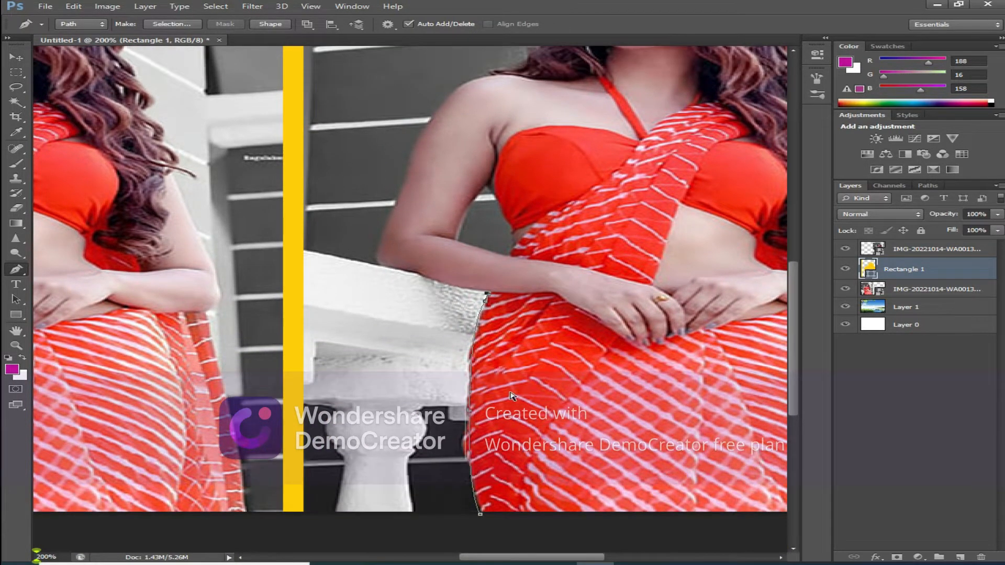
Continue the path around the elbow, upper arm and shoulder, and along the left side of the hair over the head.
key("ctrl+plus")
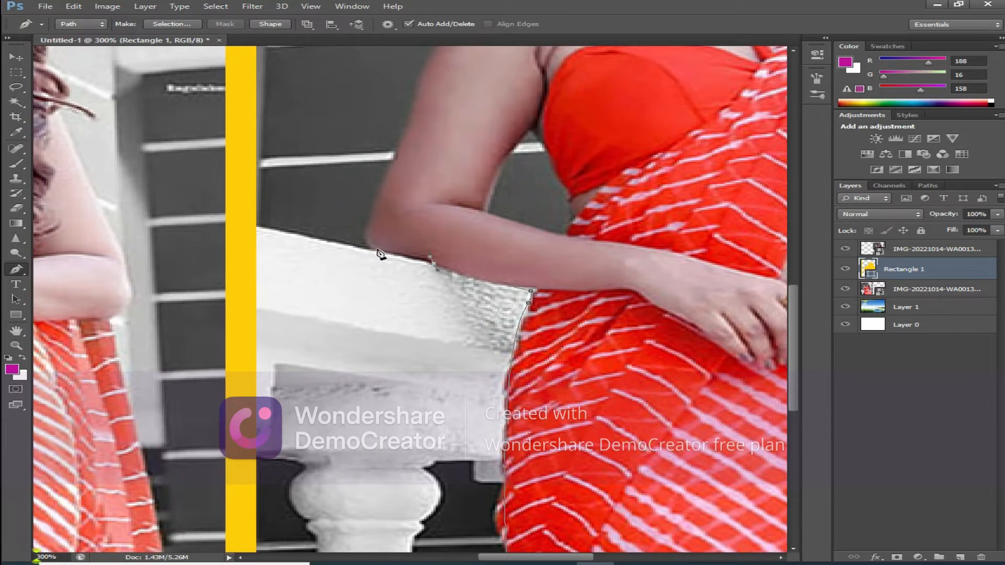
scroll(510, 183, "up", 6)
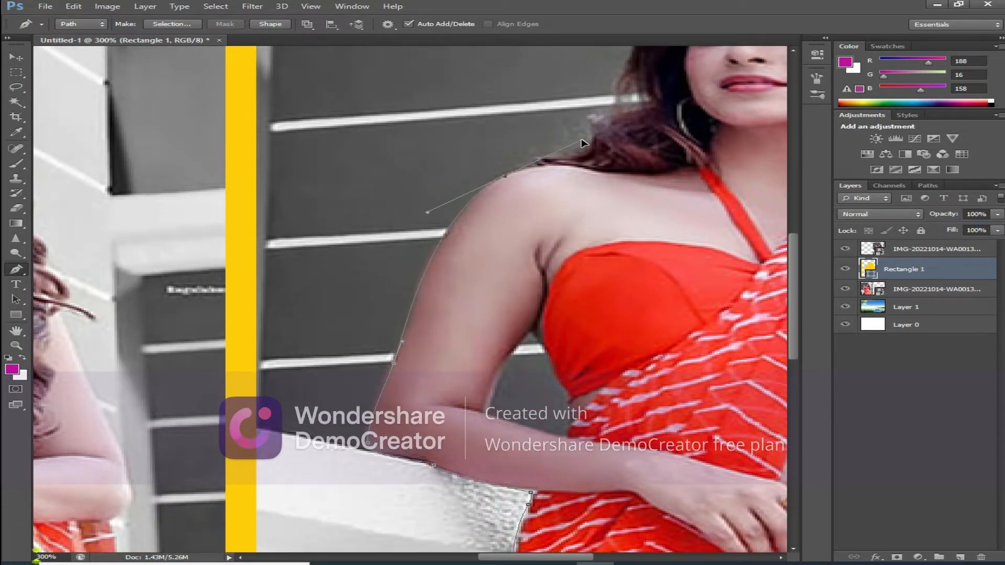
scroll(583, 142, "up", 3)
scroll(498, 236, "right", 4)
scroll(411, 324, "up", 1)
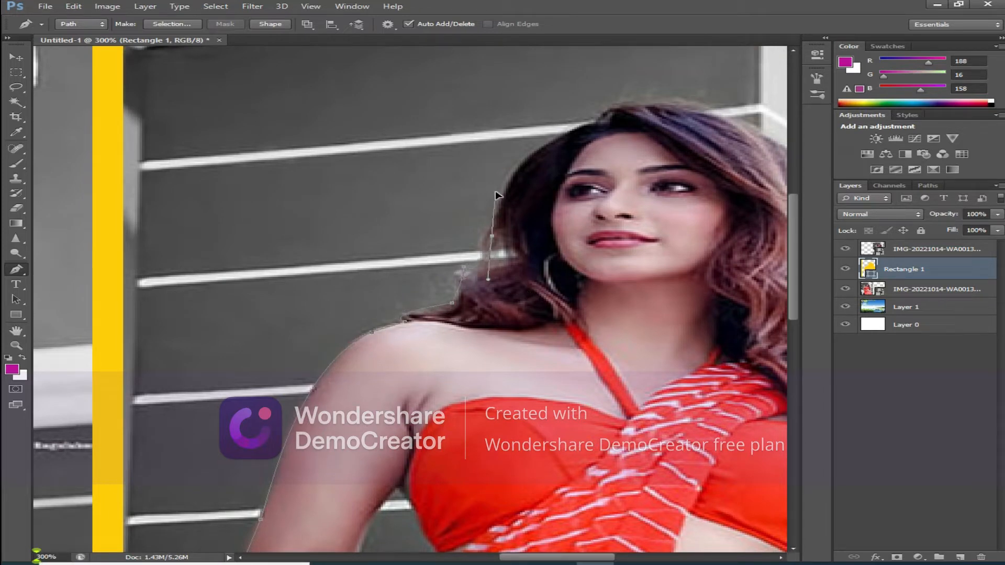
scroll(549, 253, "up", 2)
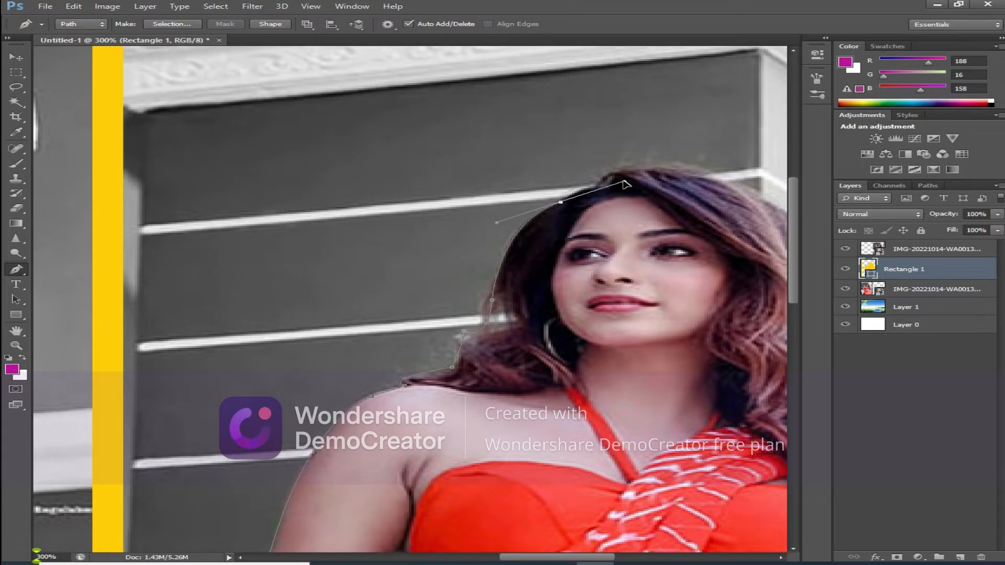
scroll(603, 191, "up", 2)
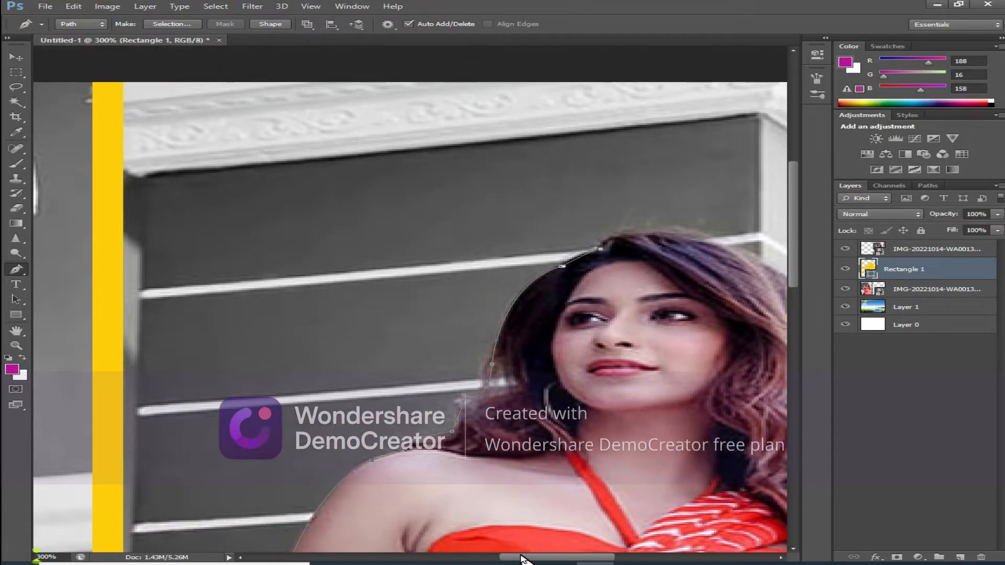
left_click_drag(521, 559, 551, 558)
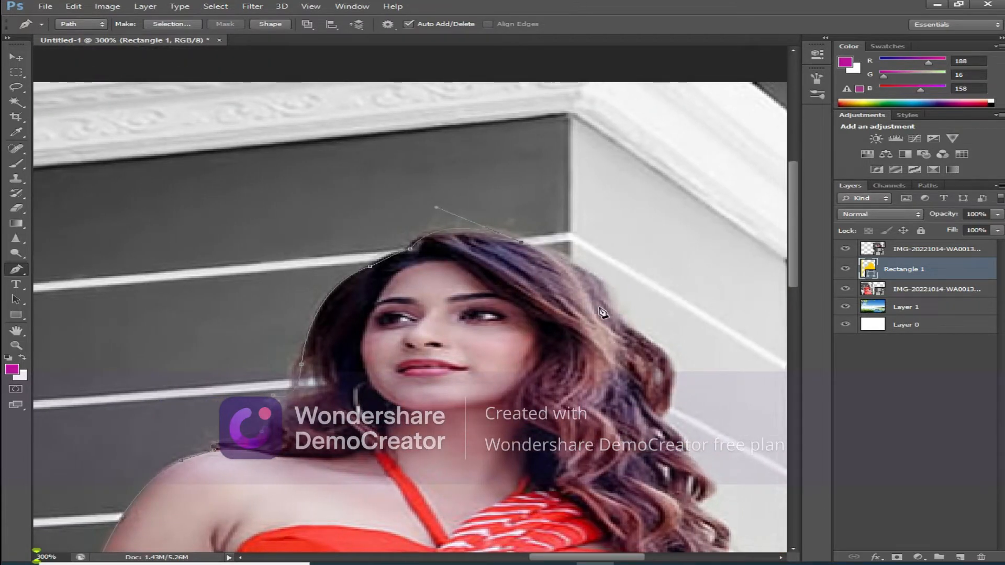
Continue the Pen path down the wavy hair on the outer right side of the right-hand woman to her upper arm.
scroll(602, 311, "down", 1)
left_click_drag(616, 293, 620, 315)
scroll(622, 301, "down", 3)
left_click(666, 314)
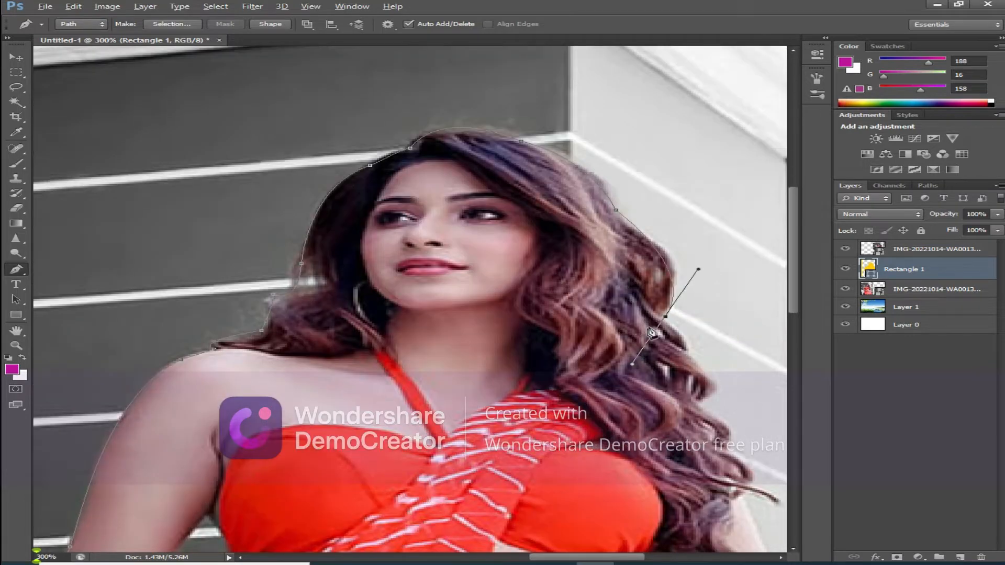
scroll(665, 320, "down", 3)
scroll(694, 286, "down", 3)
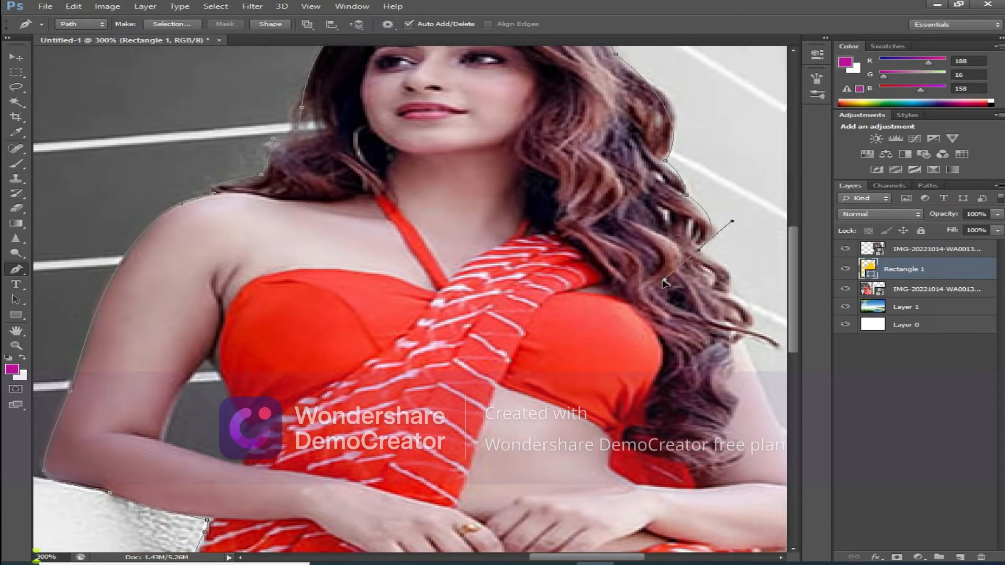
scroll(728, 292, "down", 1)
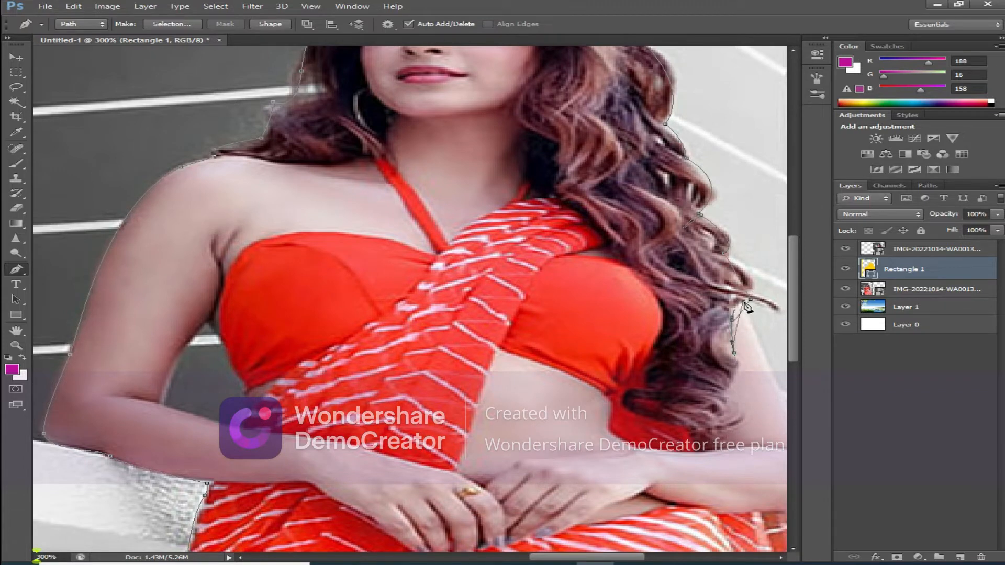
Trace the path down the arm, around the elbow and along the saree's right edge to the bottom of the canvas.
left_click_drag(593, 561, 633, 556)
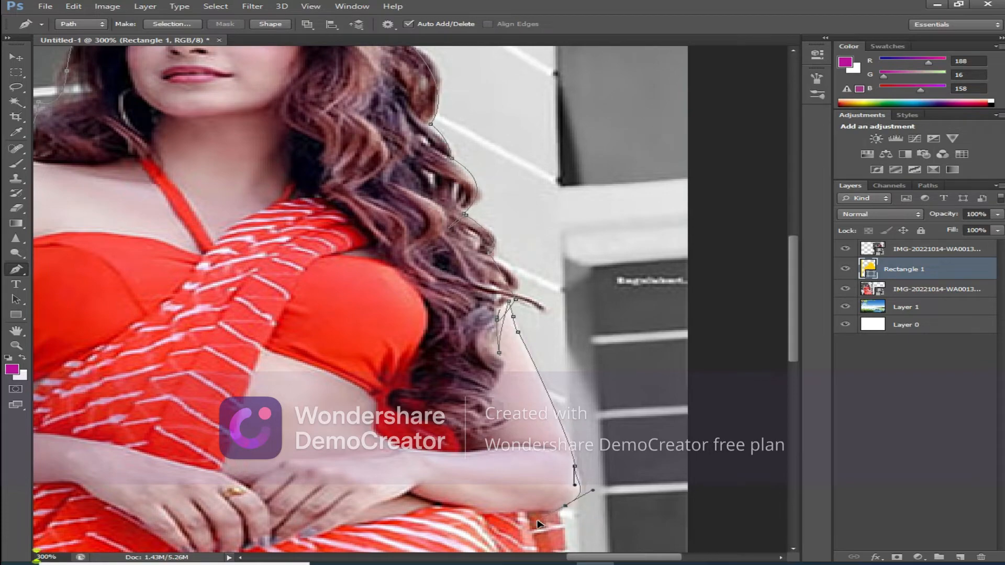
scroll(538, 525, "down", 10)
left_click_drag(624, 475, 649, 542)
Extend the path outside the canvas, up along the right photo's outer side to beyond its upper right corner.
left_click_drag(690, 367, 696, 361)
left_click_drag(719, 288, 720, 273)
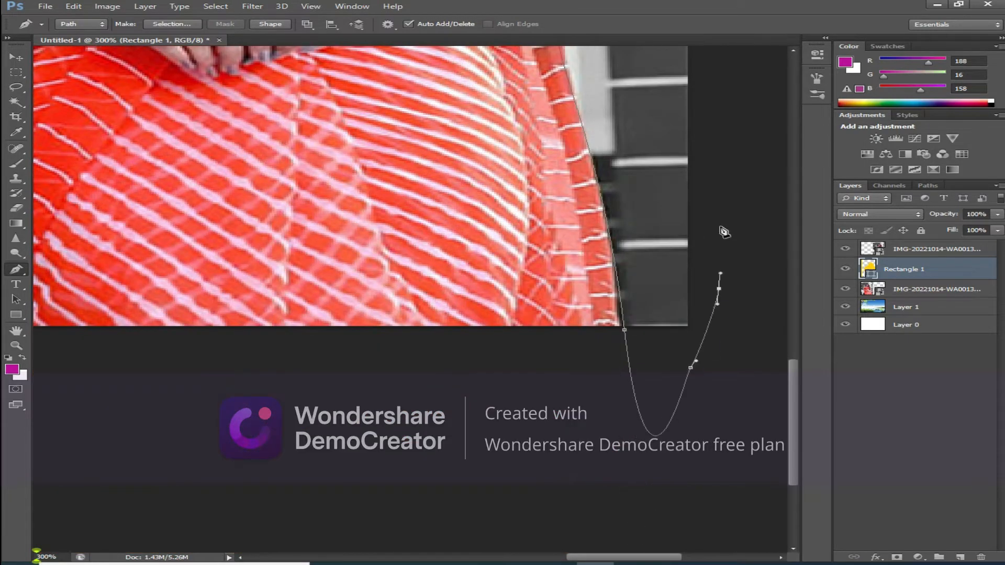
key("ctrl+minus")
scroll(698, 239, "up", 4)
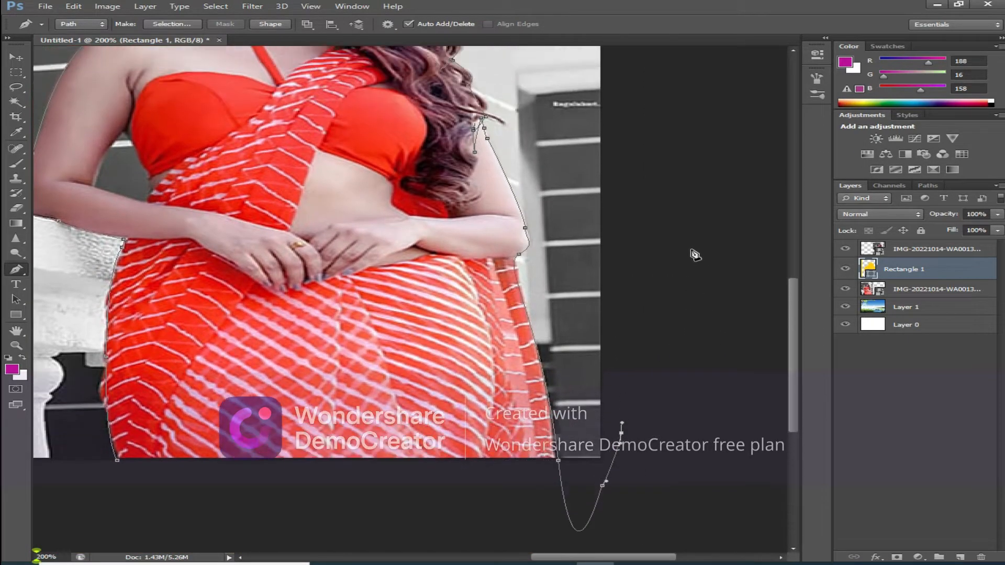
scroll(695, 255, "up", 3)
key("ctrl+minus")
left_click_drag(771, 100, 743, 84)
Carry the path across above the canvas and down over the left photo, closing it at its starting point below the right-hand saree.
left_click_drag(587, 84, 560, 87)
left_click_drag(389, 101, 370, 108)
left_click_drag(329, 124, 327, 135)
left_click_drag(346, 199, 350, 264)
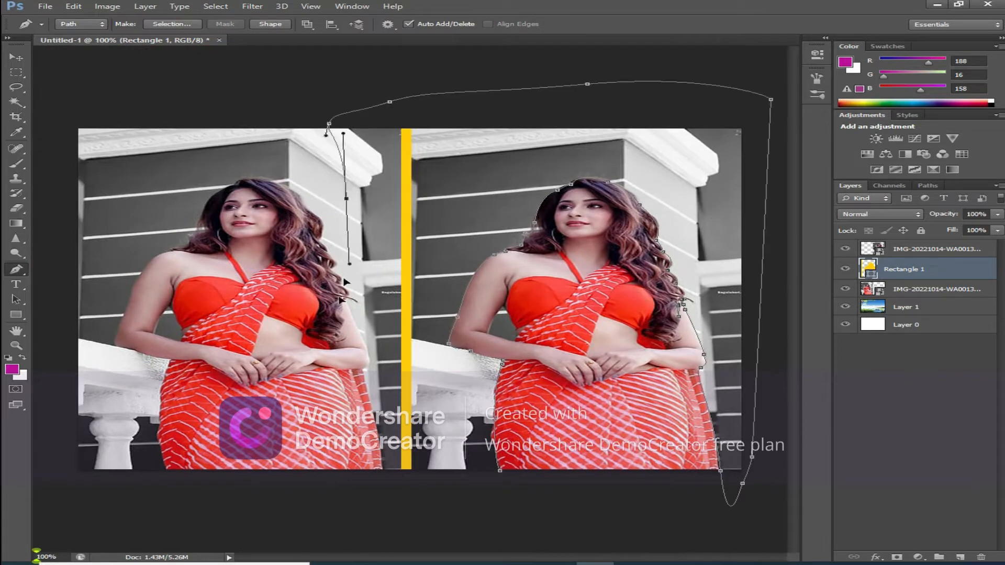
left_click(334, 387)
left_click_drag(374, 498, 425, 528)
left_click_drag(507, 510, 510, 490)
Convert the closed path around the right-hand woman into a selection.
right_click(417, 274)
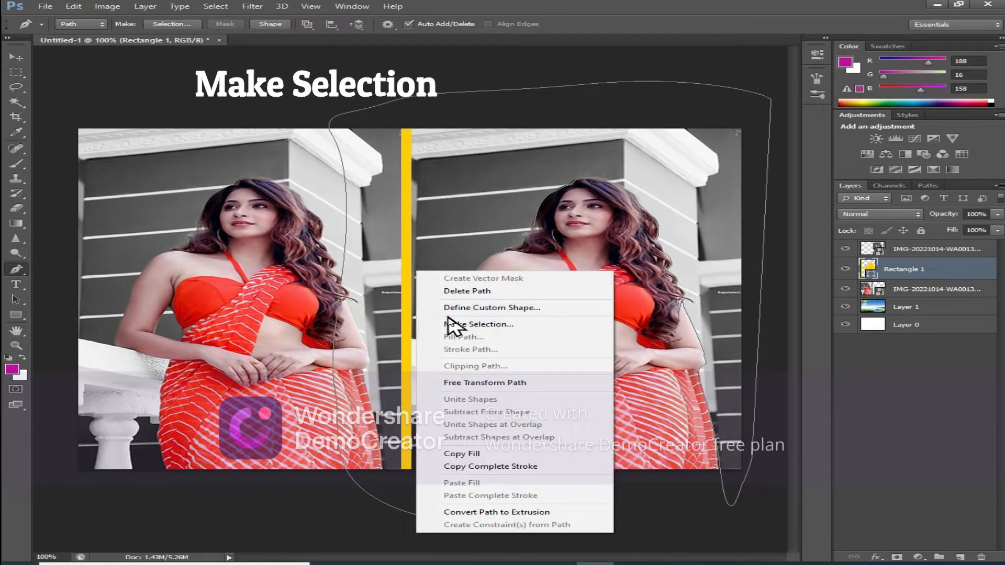
left_click(454, 324)
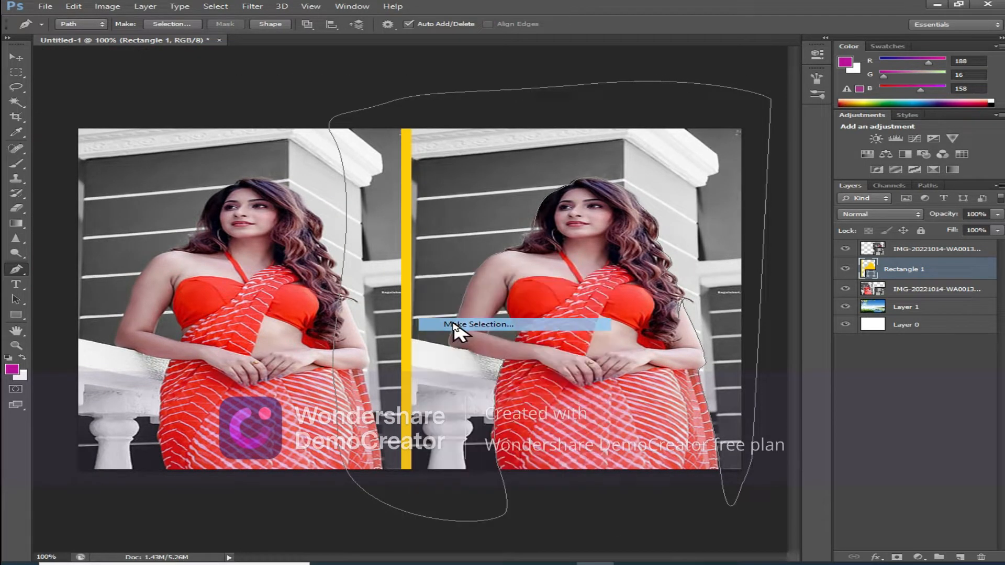
left_click(575, 171)
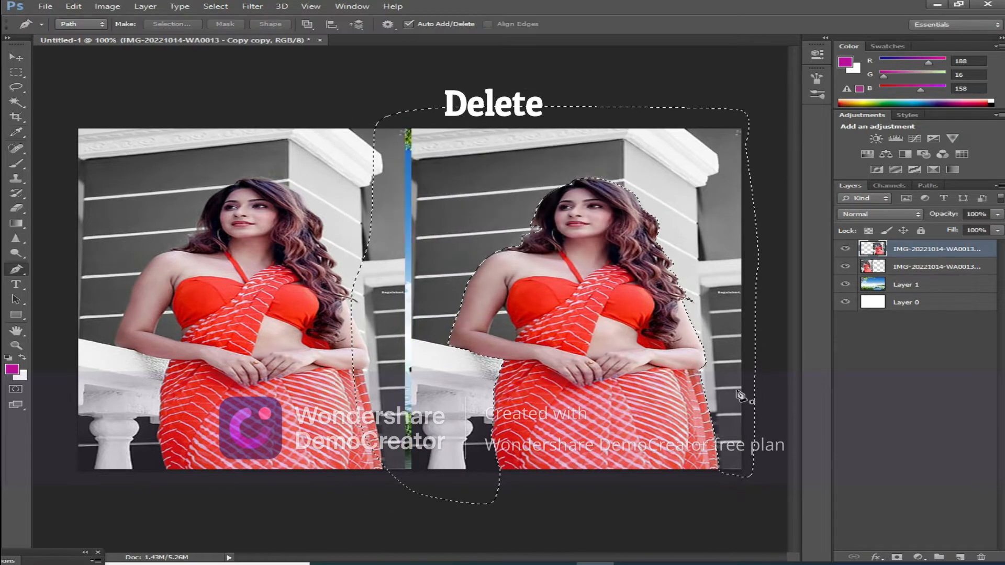
Delete the selected background from the right-hand photo layer and deselect.
key("Delete")
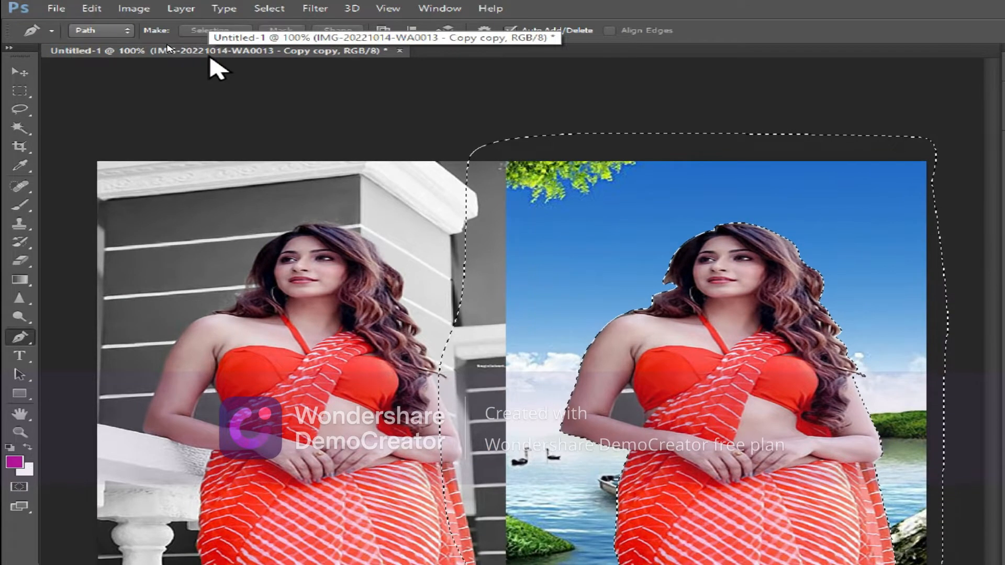
left_click(215, 6)
left_click(272, 42)
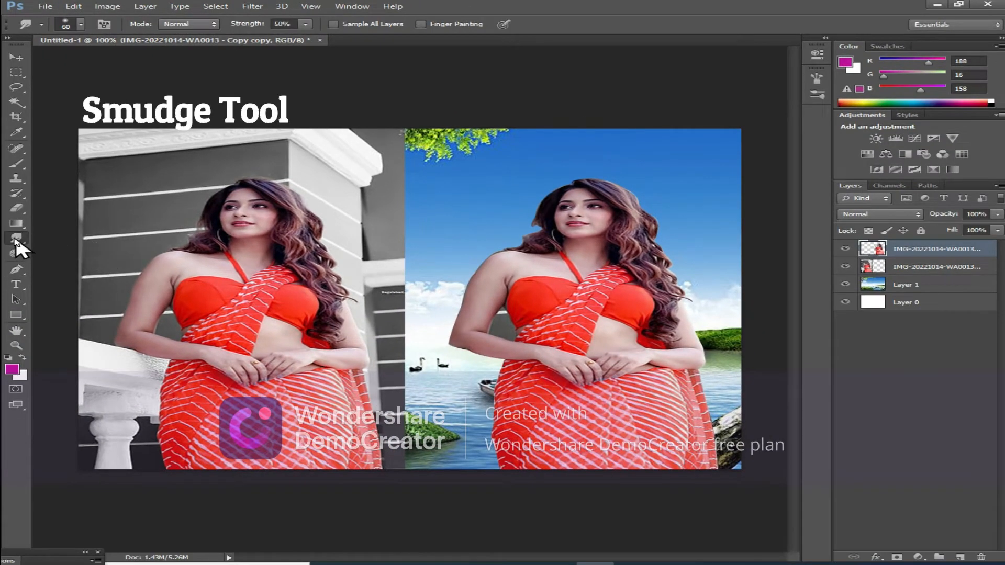
Soften the cut-out's elbow and upper arm edge on the left side with the Smudge Tool, brush size 20 and strength 50%.
left_click_drag(15, 240, 69, 260)
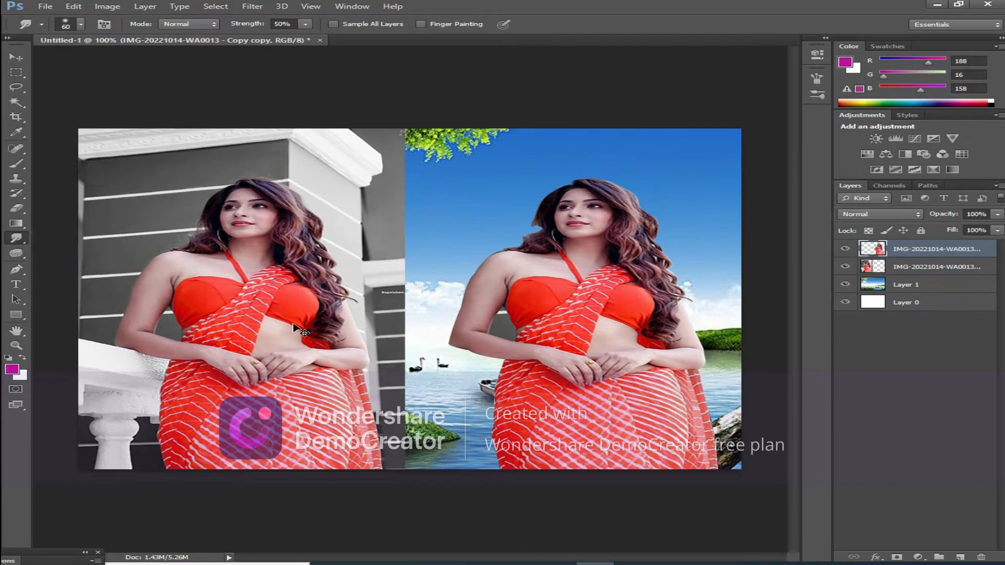
key("ctrl+plus")
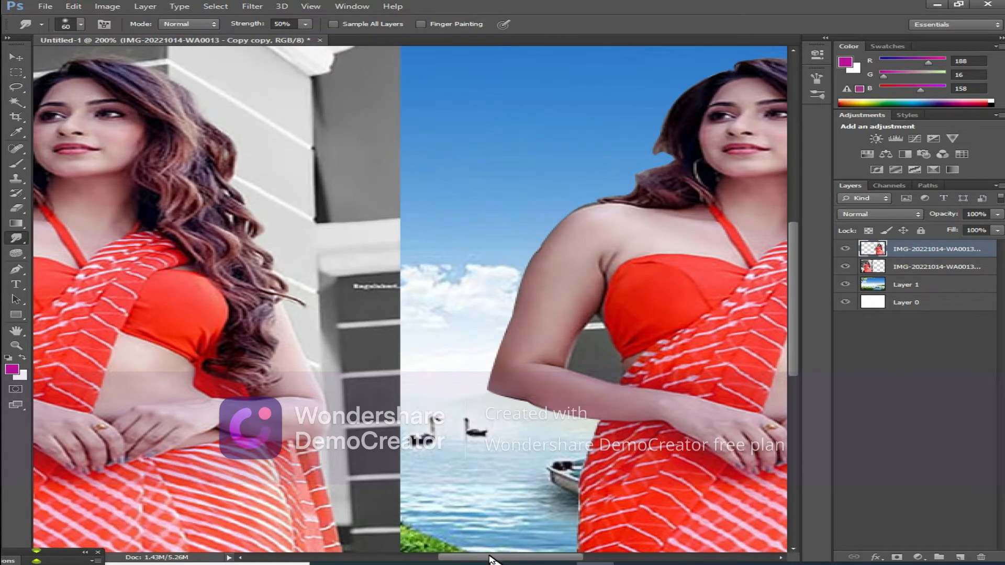
left_click_drag(490, 557, 522, 558)
scroll(485, 486, "down", 3)
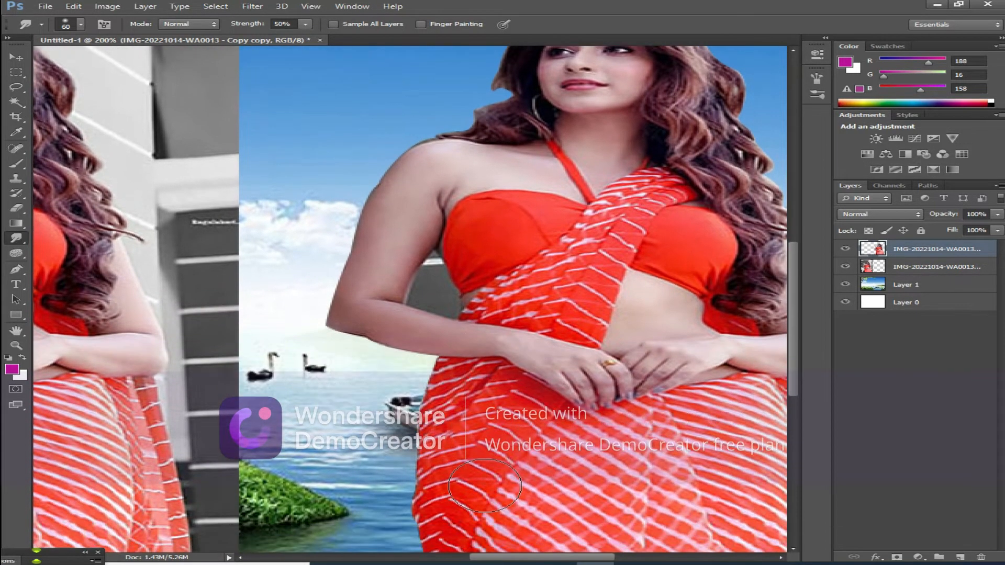
key("ctrl+plus")
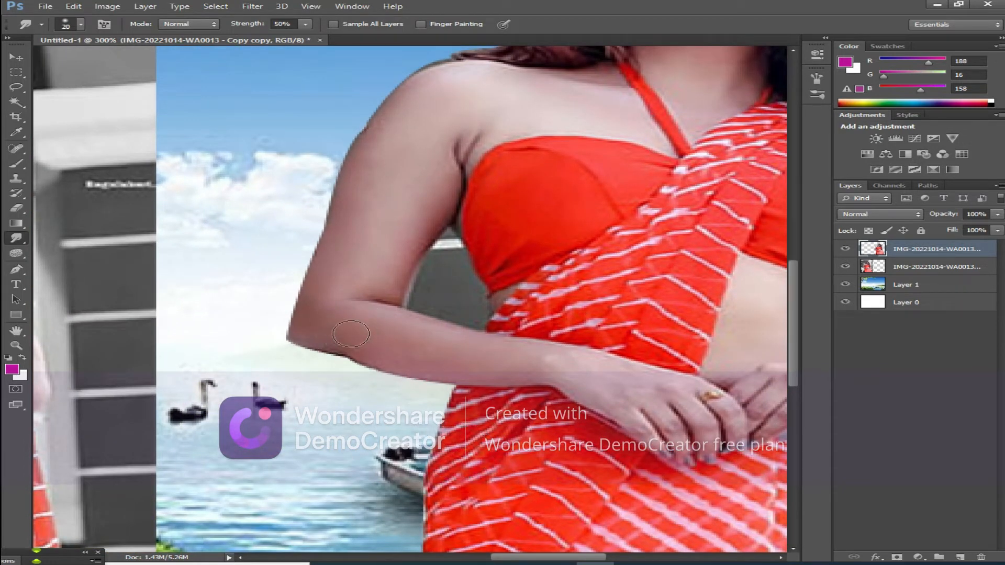
scroll(324, 348, "up", 3)
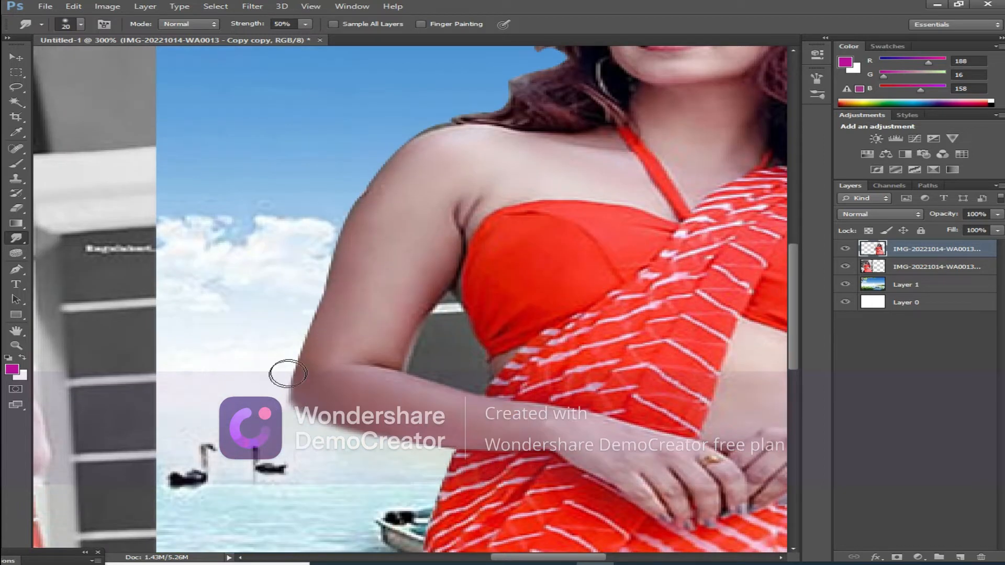
scroll(320, 320, "up", 5)
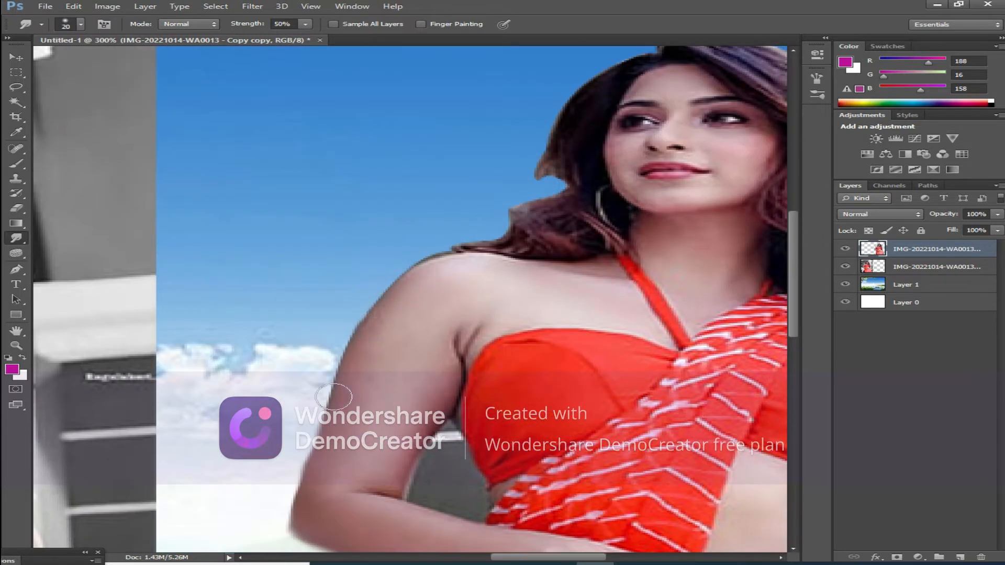
Smudge the left edge of the cut-out's hair, from the shoulder up around the head, to blend it into the sky.
scroll(533, 253, "up", 1)
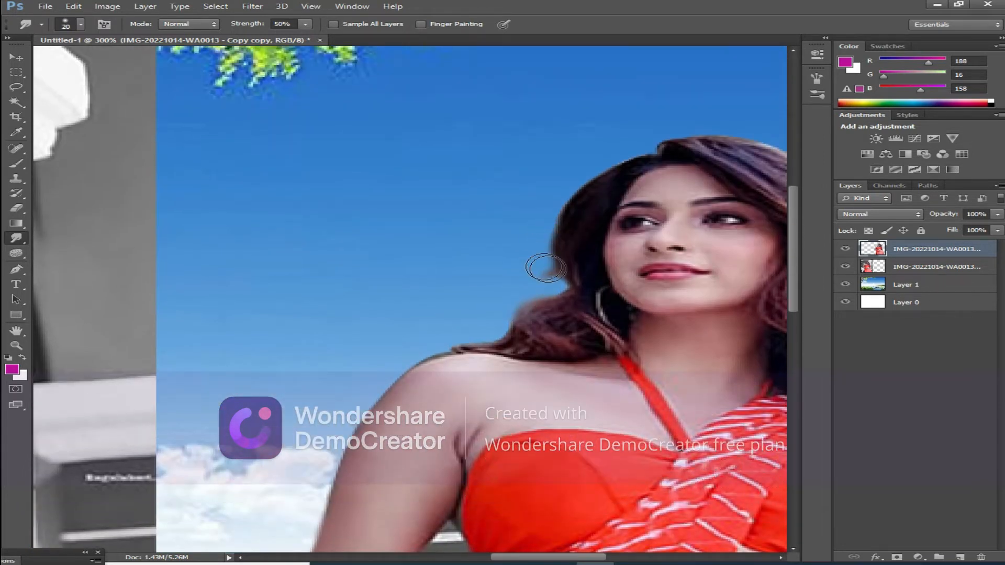
scroll(542, 280, "up", 1)
scroll(507, 465, "right", 5)
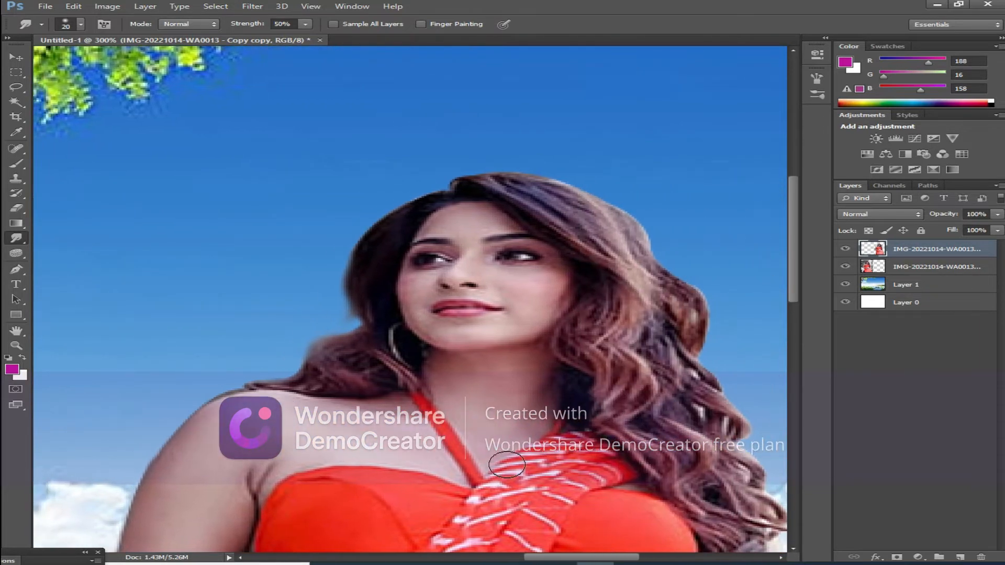
scroll(341, 320, "up", 1)
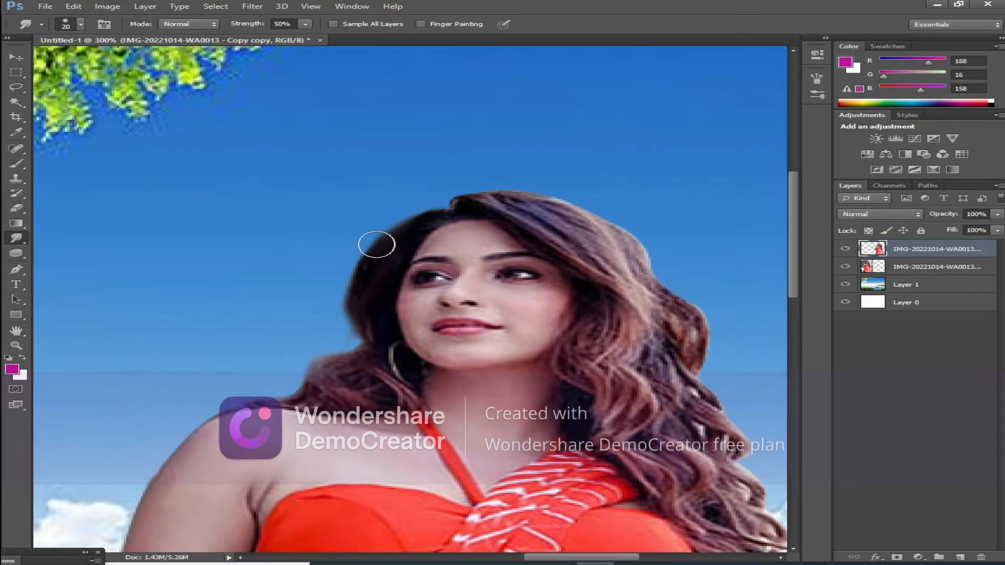
scroll(323, 283, "up", 2)
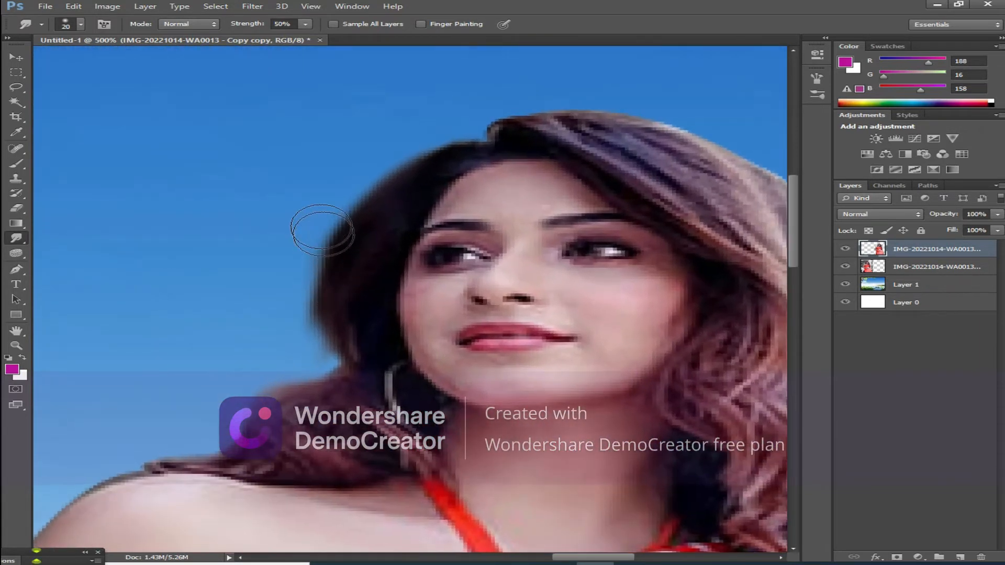
Smudge the hair edge from the crown down the wavy right side to the loose strand beside the arm.
scroll(511, 342, "right", 5)
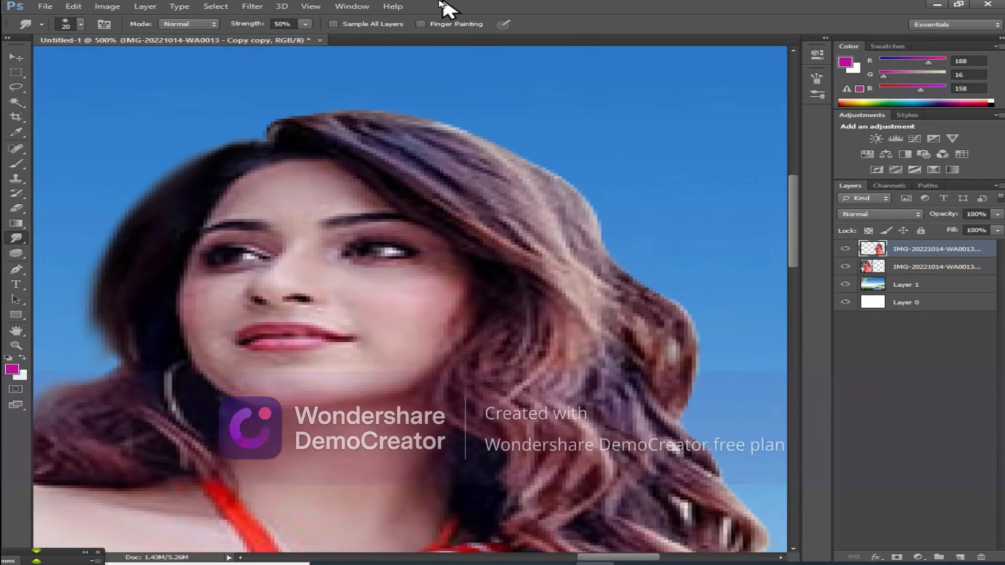
scroll(518, 309, "right", 5)
scroll(530, 252, "down", 3)
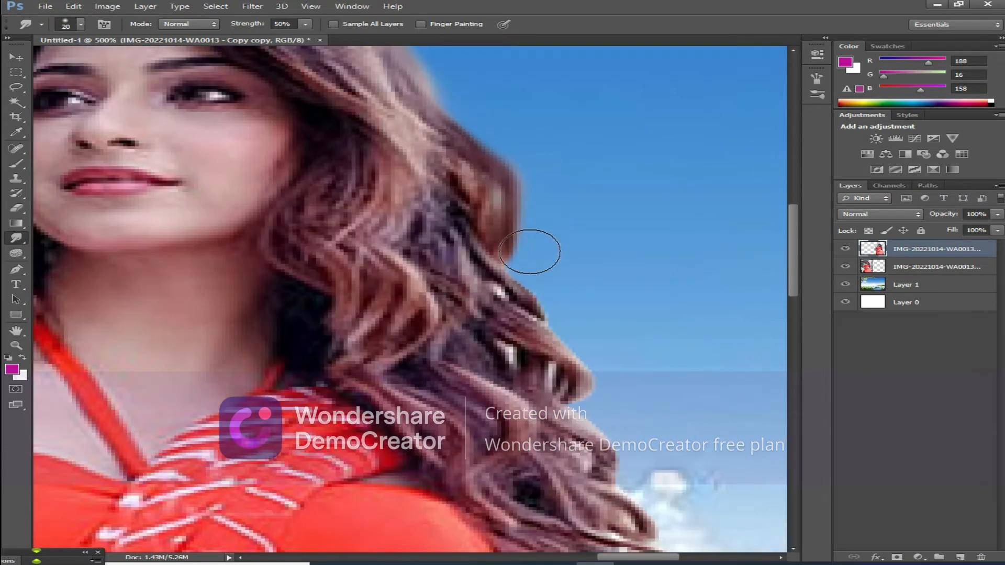
scroll(602, 288, "down", 7)
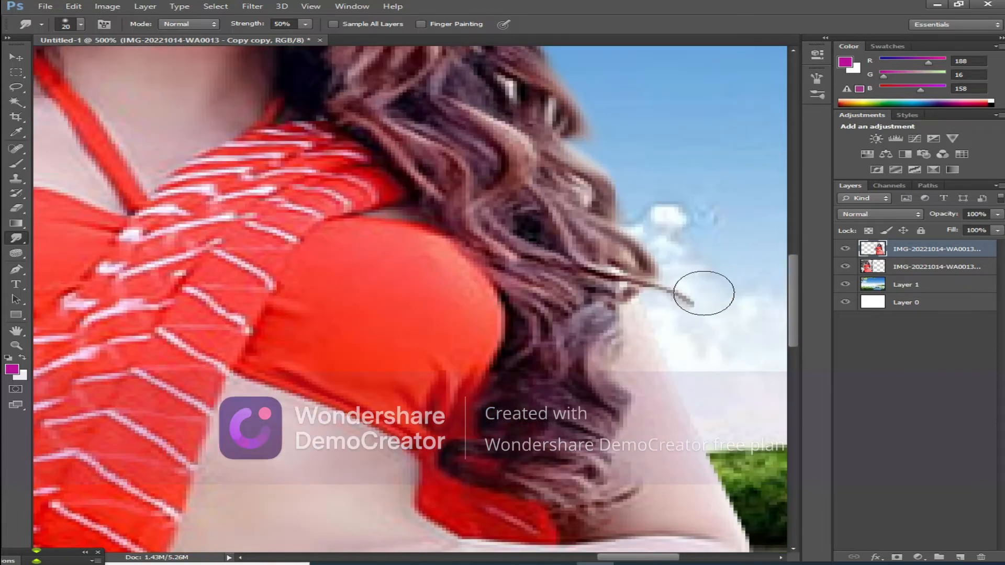
Reduce the Smudge brush to size 9 and soften the right arm and the saree's right edge down to the canvas bottom.
scroll(704, 293, "down", 4)
scroll(765, 489, "down", 12)
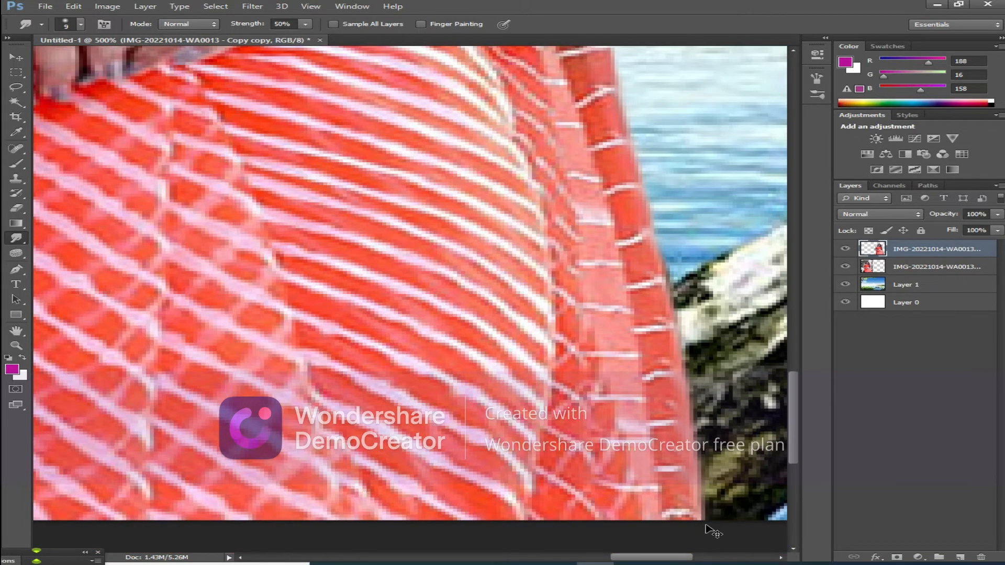
key("ctrl+minus")
key("ctrl+minus")
key("ctrl+minus")
key("ctrl+minus")
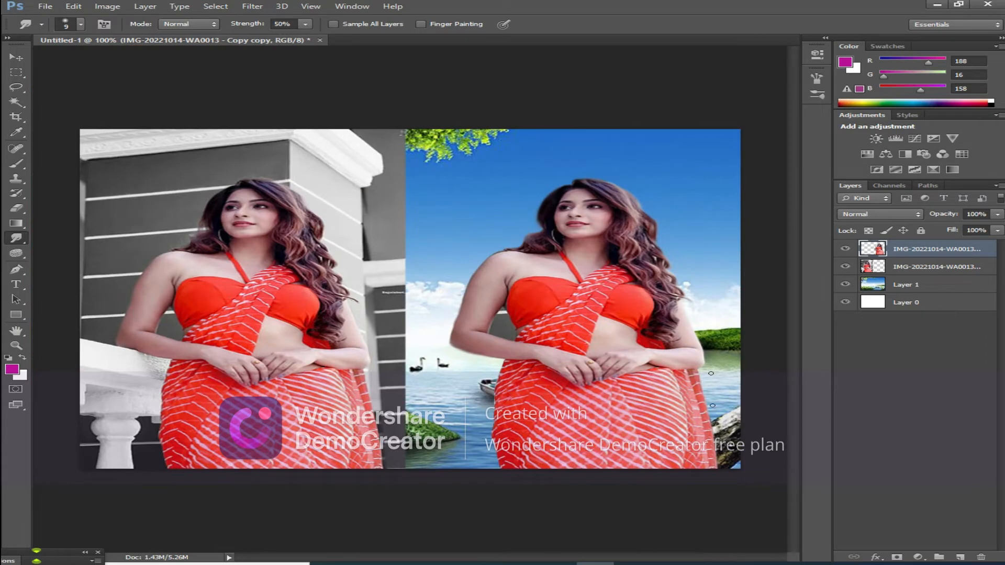
Move the right cut-out layer below the left photo layer and merge it with the landscape on Layer 1.
left_click_drag(909, 249, 909, 266)
left_click(905, 284)
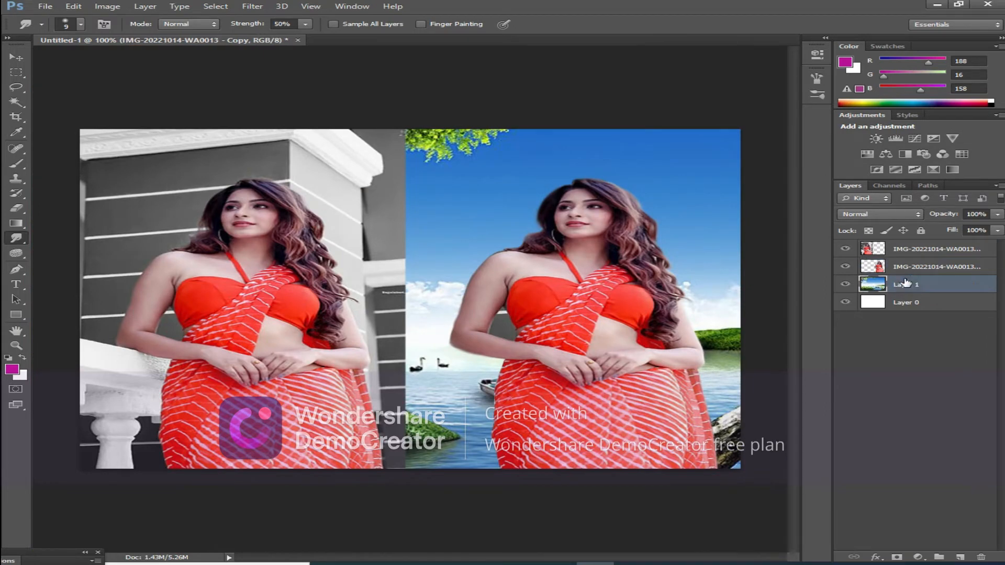
left_click(906, 268)
left_click(906, 285, "ctrl")
right_click(901, 272)
left_click(812, 390)
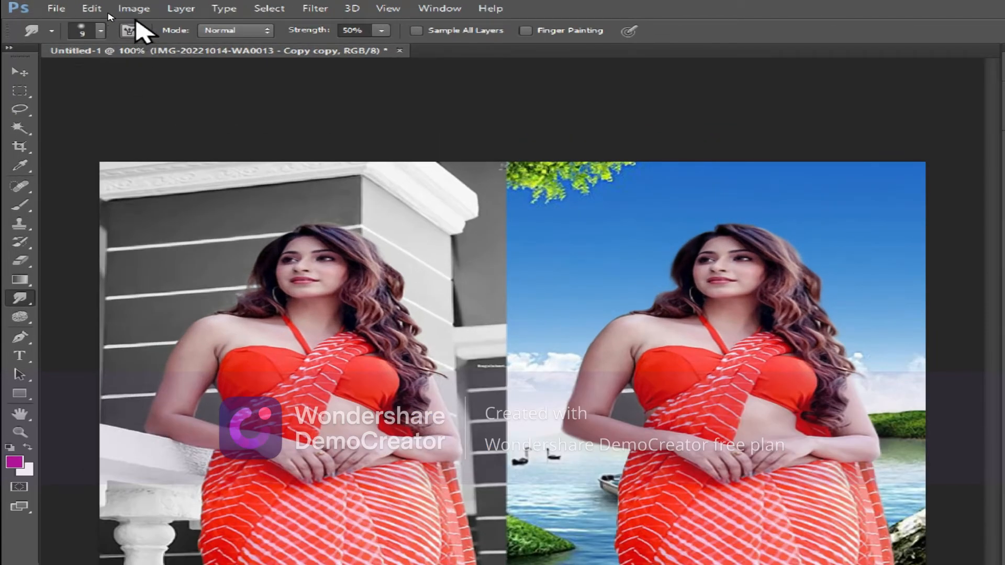
Apply Color Balance to the merged landscape layer's midtones, with cyan-red at -56, magenta-green at +9 and a shift toward blue.
left_click(134, 9)
mouse_move(290, 43)
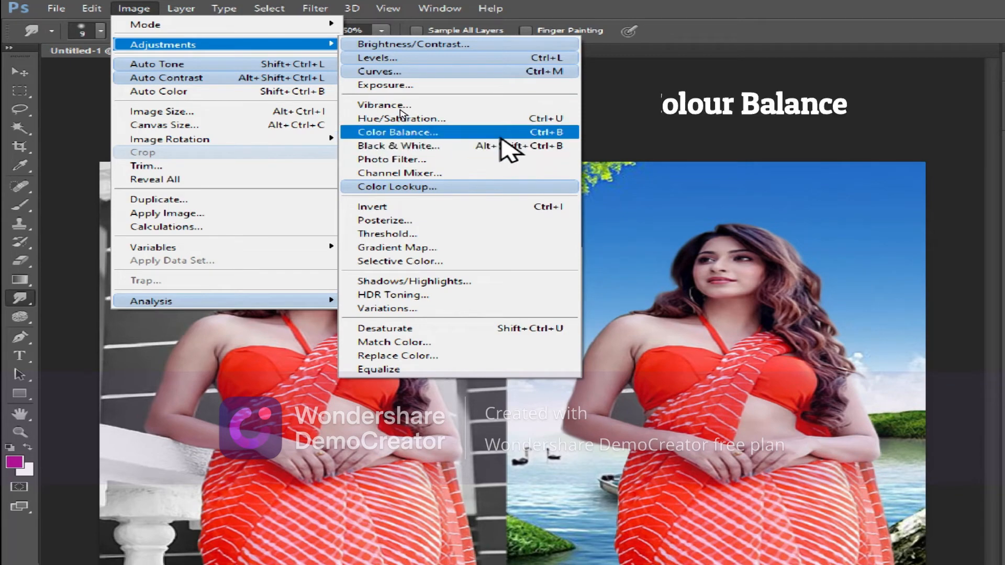
left_click(500, 132)
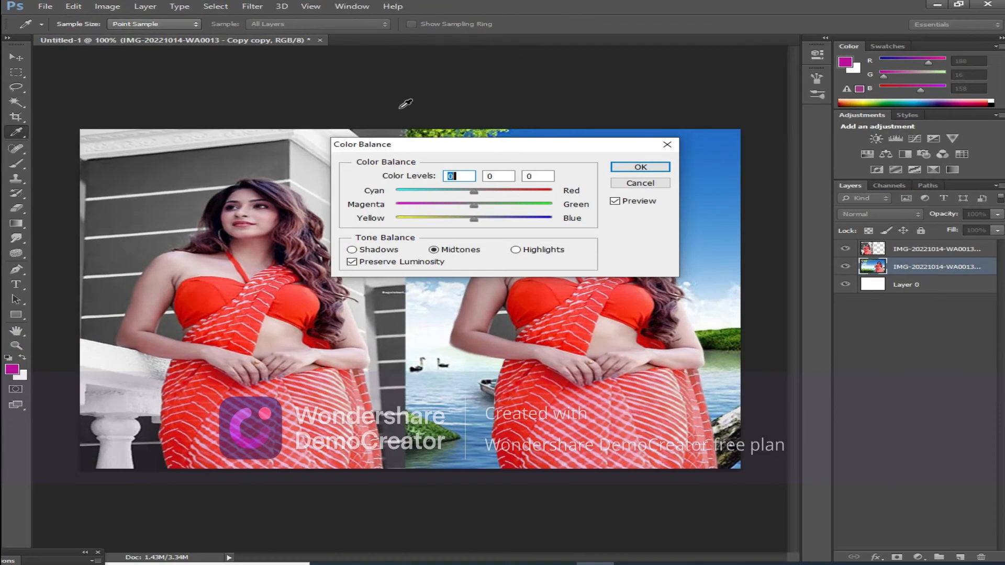
left_click_drag(576, 180, 354, 430)
left_click_drag(369, 489, 315, 489)
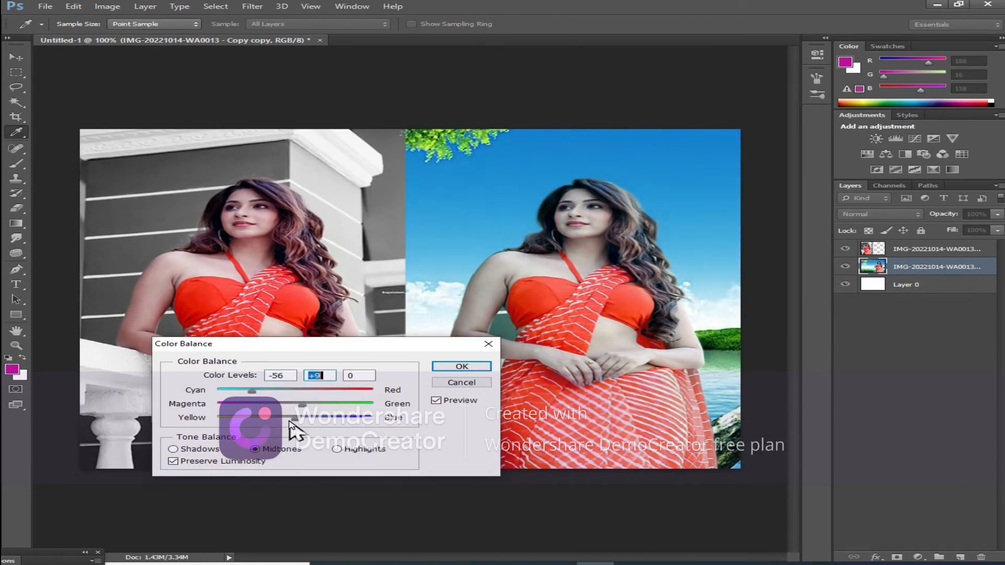
key("Tab")
left_click(461, 370)
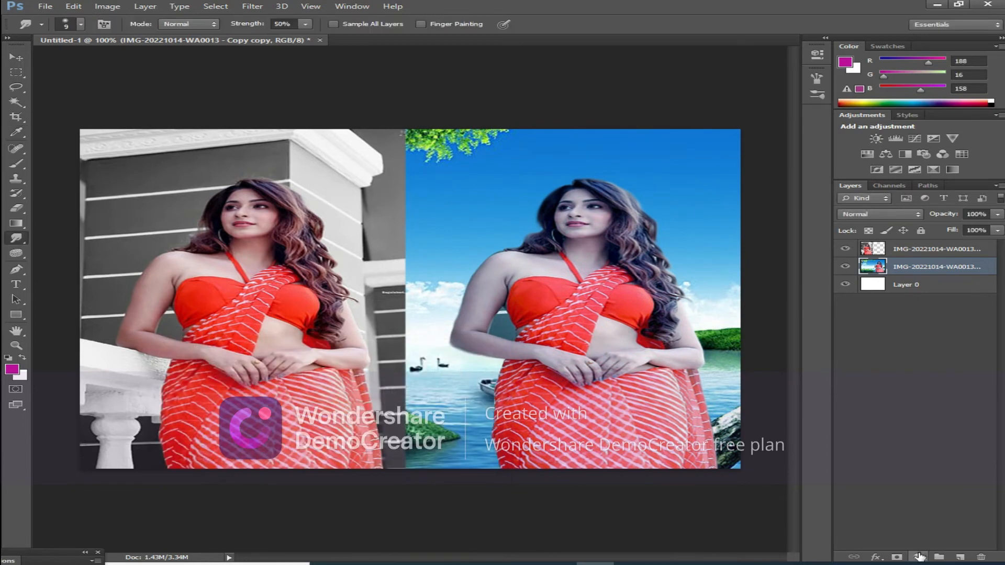
Add a Levels adjustment layer above the merged landscape layer, setting the white input level to 226 and brightening the midtones.
left_click(920, 557)
left_click(869, 362)
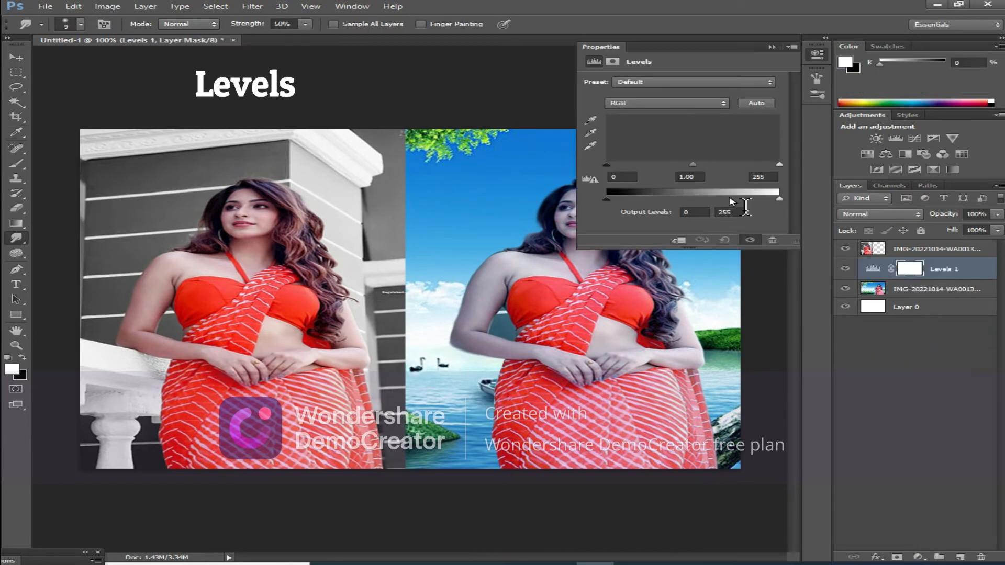
left_click_drag(678, 46, 241, 320)
left_click_drag(342, 444, 322, 448)
left_click_drag(245, 444, 235, 451)
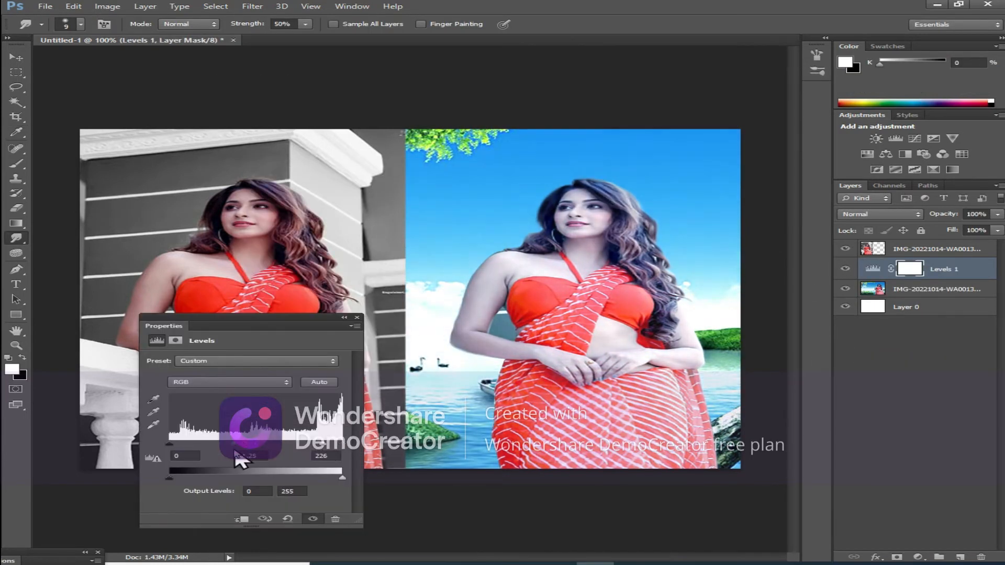
Add a Curves adjustment layer above Levels 1, bending the green curve slightly and pulling the blue curve's midtones strongly down.
left_click(357, 317)
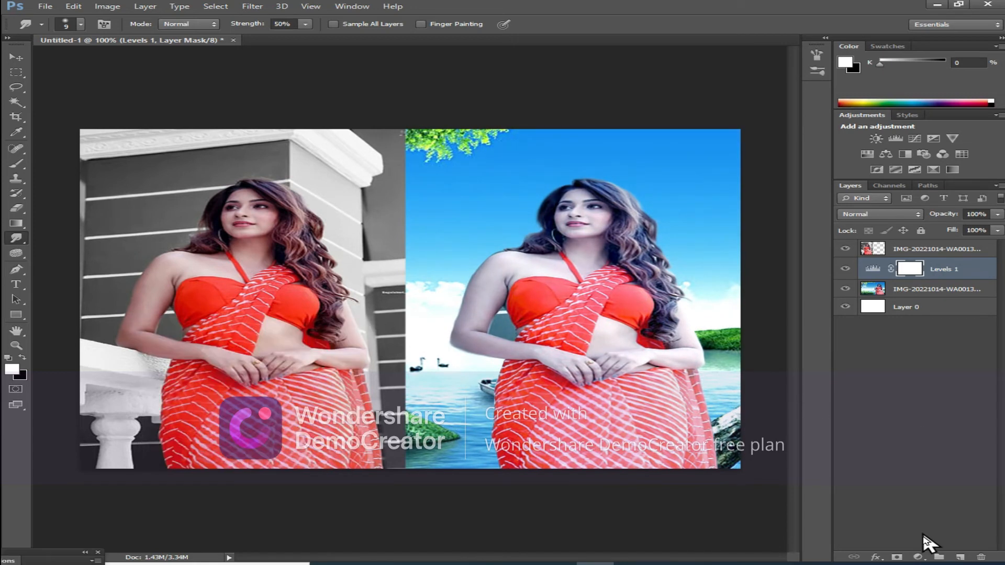
left_click(920, 557)
left_click(890, 375)
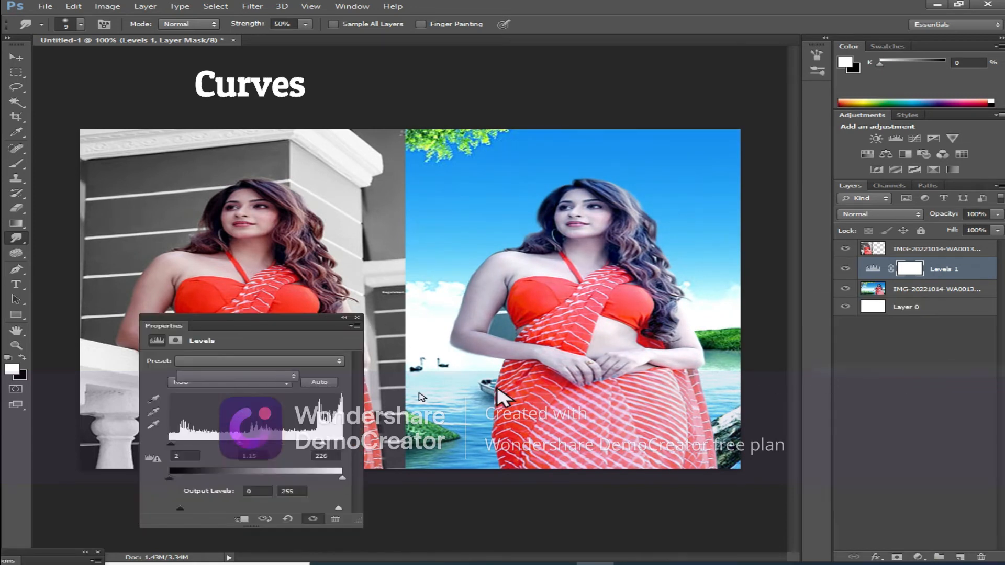
left_click_drag(261, 445, 253, 441)
left_click(238, 376)
left_click(216, 408)
left_click_drag(260, 445, 281, 472)
left_click(237, 376)
left_click(215, 418)
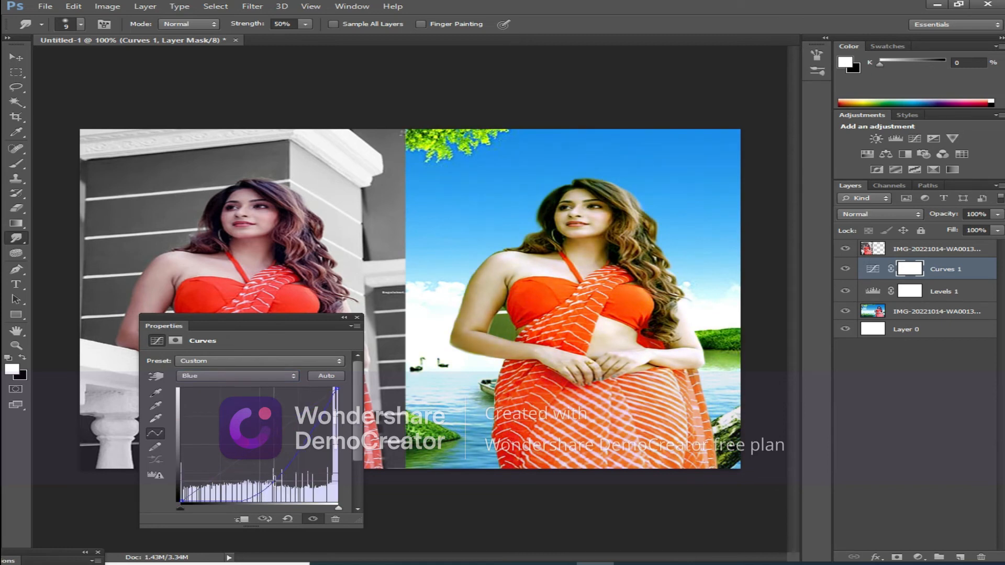
Lower the midtones slightly on the composite RGB curve of the Curves adjustment layer.
left_click(237, 376)
left_click_drag(254, 442, 258, 450)
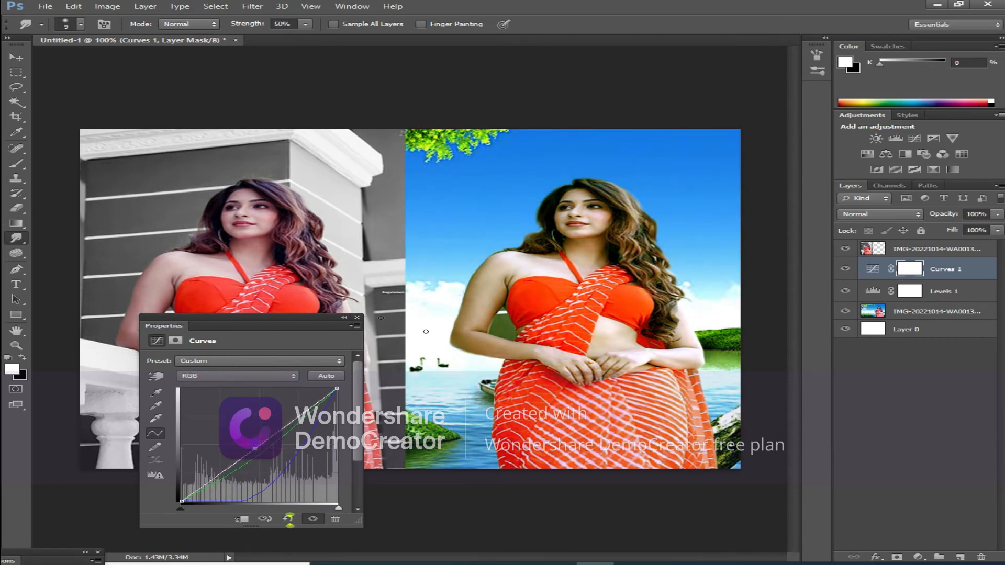
left_click(357, 317)
Add a Brightness/Contrast adjustment layer above the Curves layer and set its brightness to 24.
left_click(917, 558)
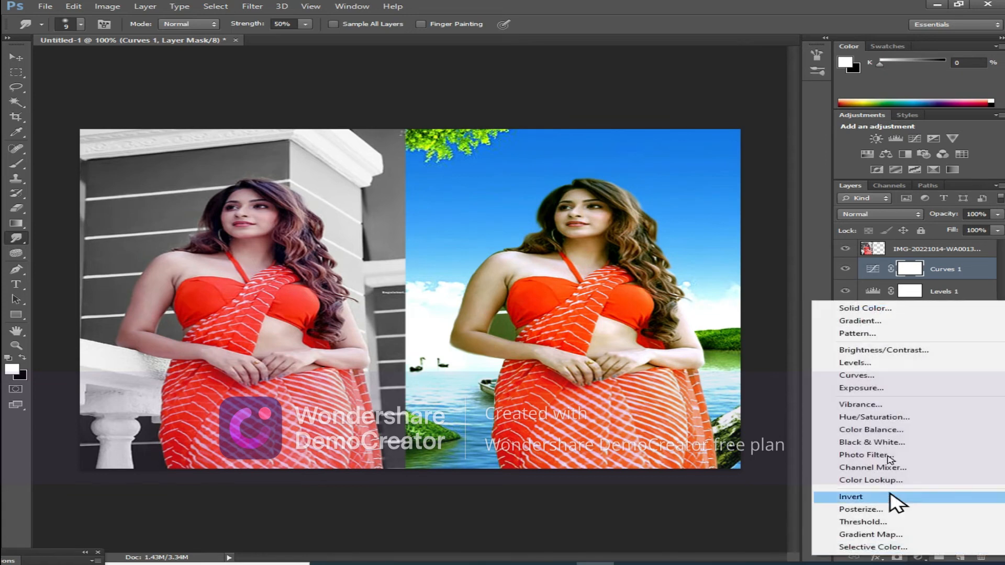
left_click(864, 350)
left_click_drag(243, 391, 261, 391)
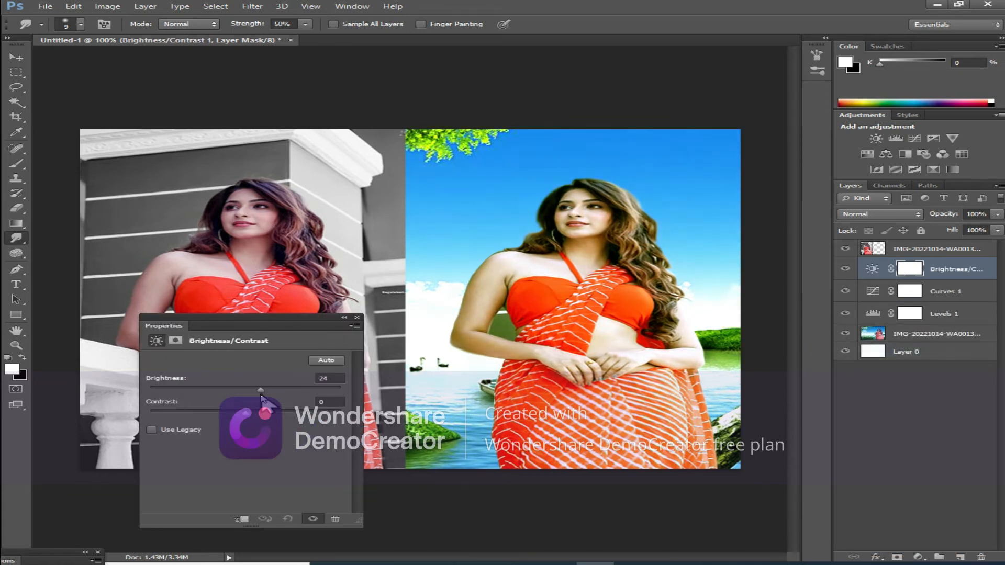
left_click(357, 318)
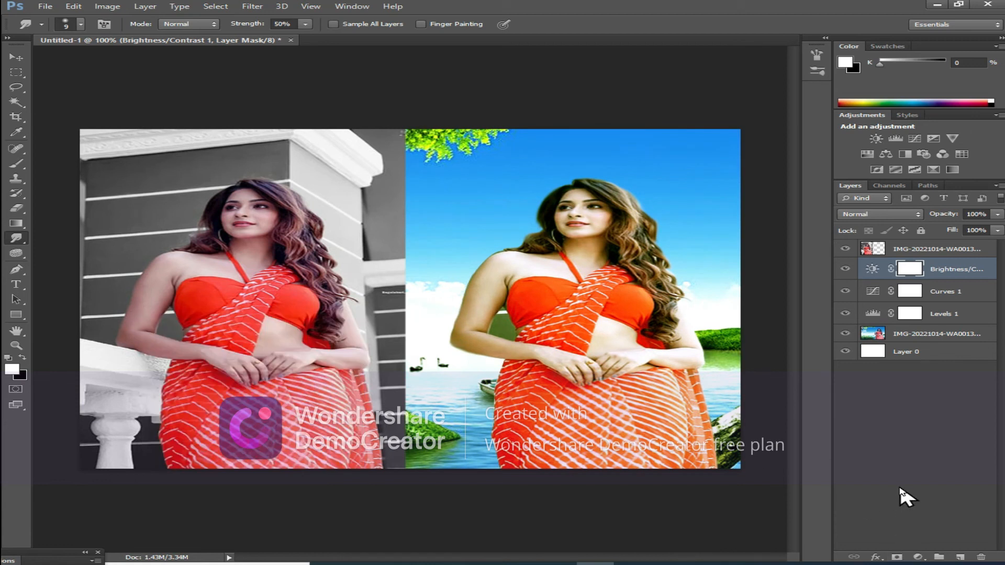